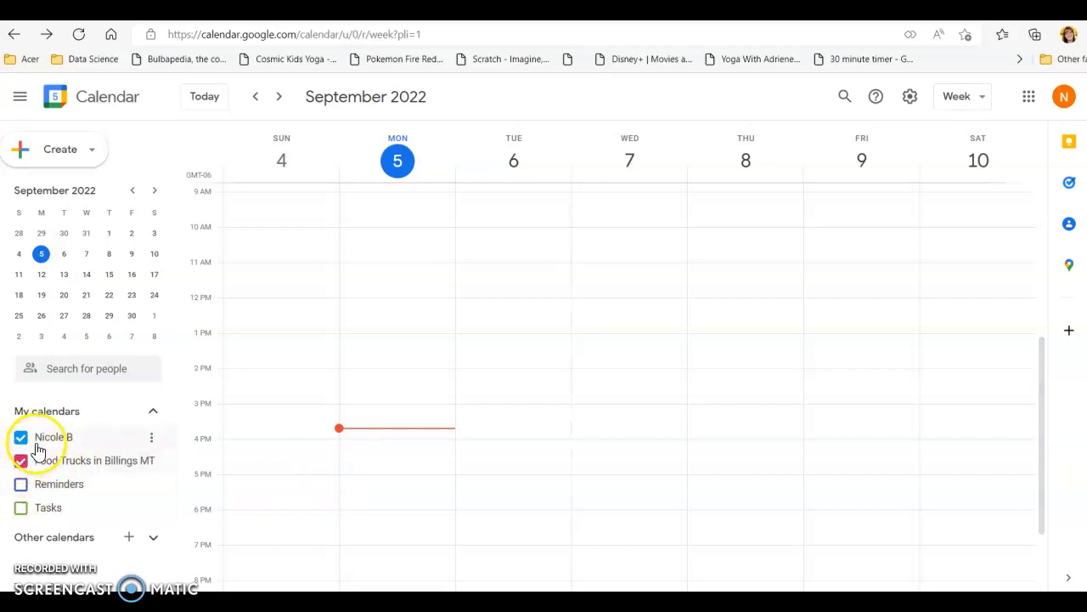
# - Start a new event on Monday, September 5, running from 4:00pm to 8:00pm
pyautogui.click(387, 435)
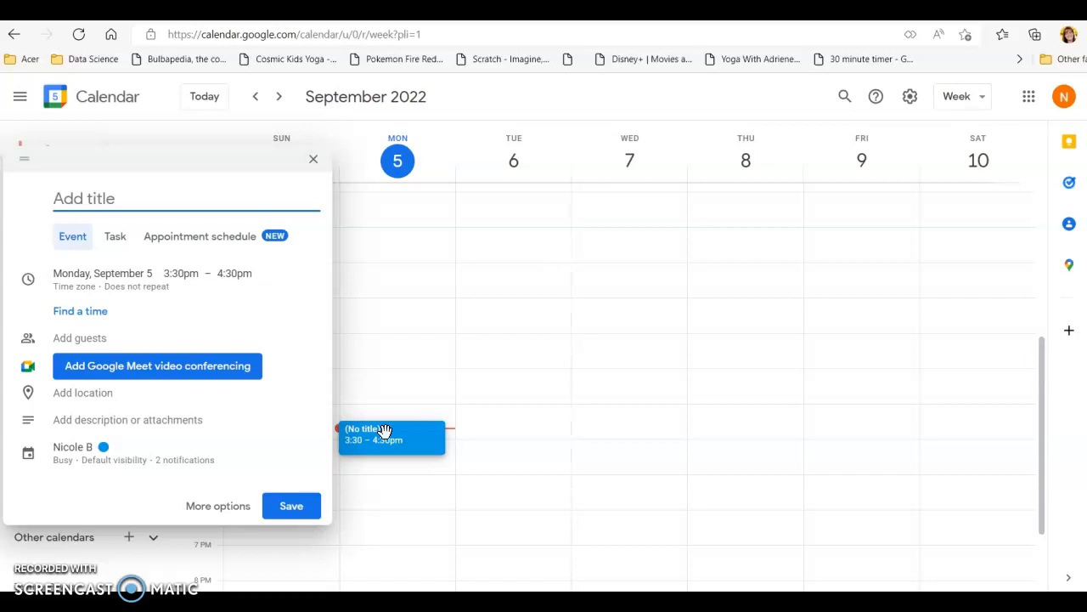
pyautogui.click(188, 282)
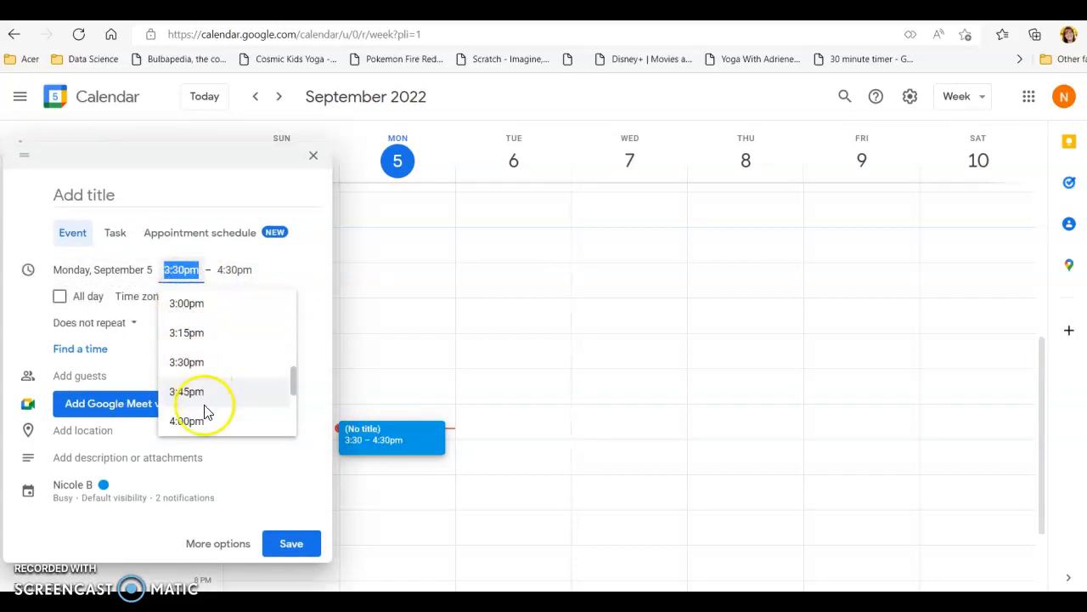
pyautogui.click(209, 423)
pyautogui.click(233, 270)
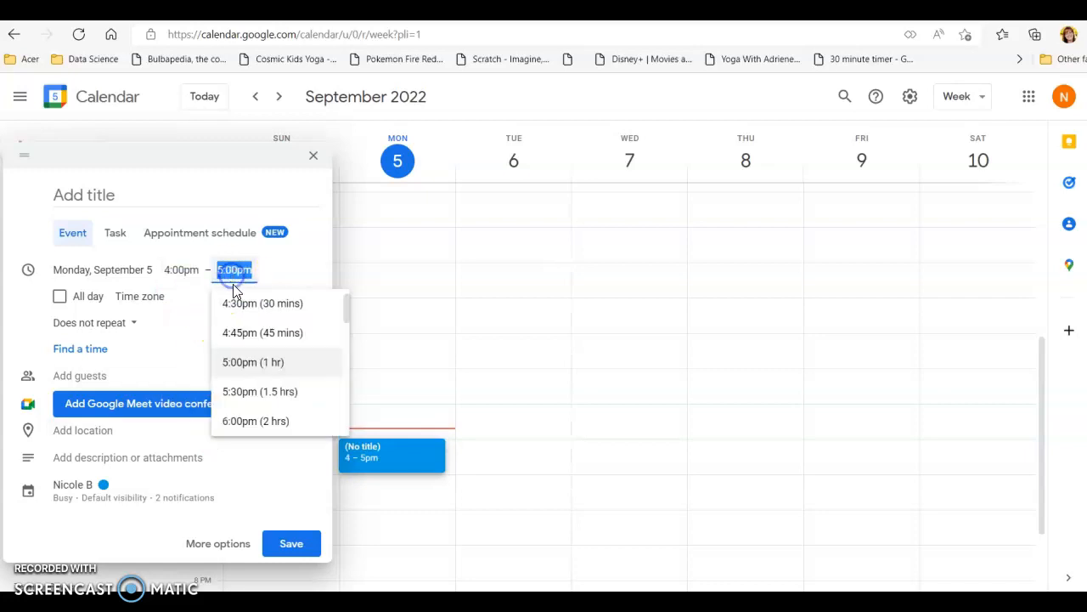
pyautogui.scroll(-3, 244, 355)
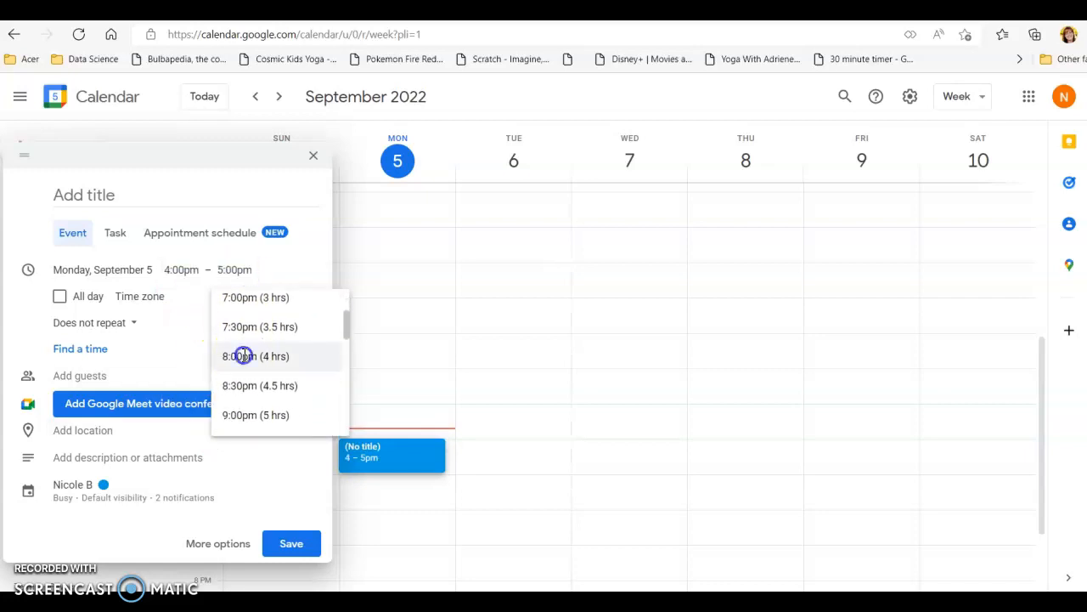
pyautogui.click(244, 356)
# - Title the new event "Random Food Truck- Test"
pyautogui.click(138, 194)
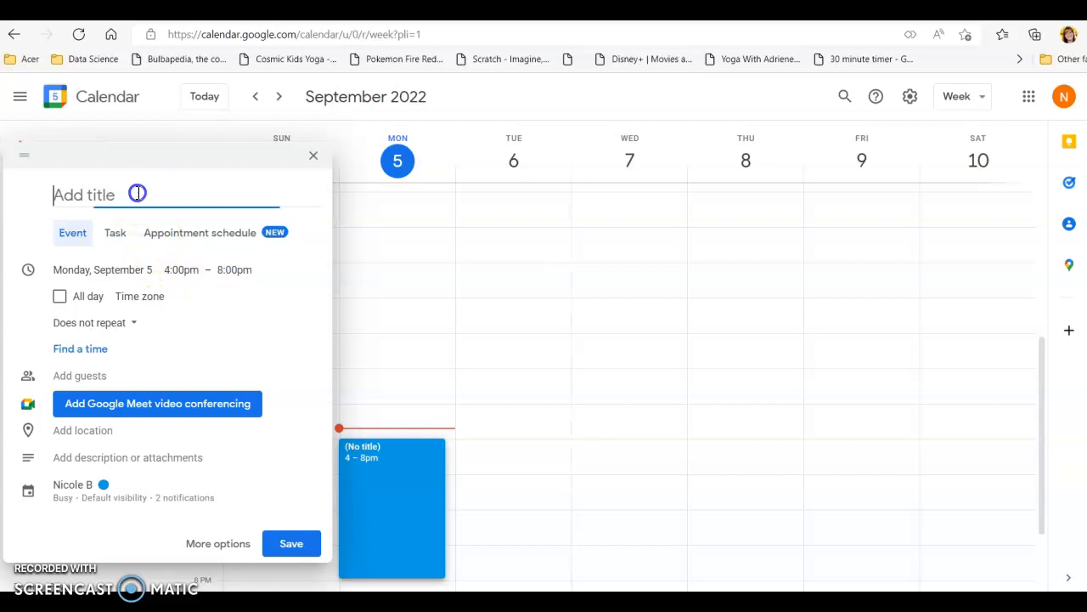
pyautogui.write('Random')
pyautogui.press('Tab')
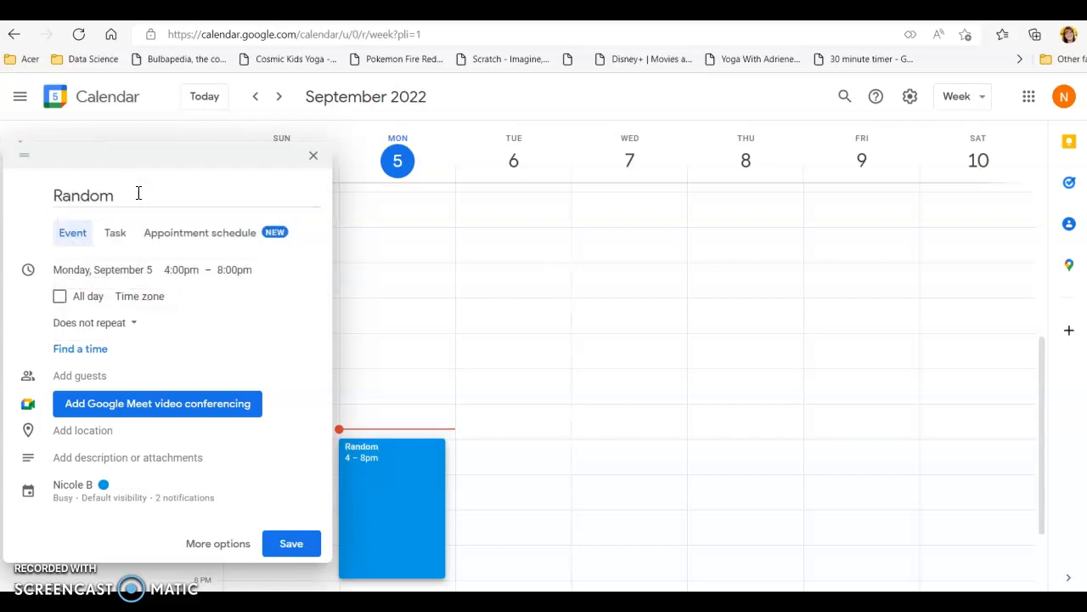
pyautogui.click(139, 193)
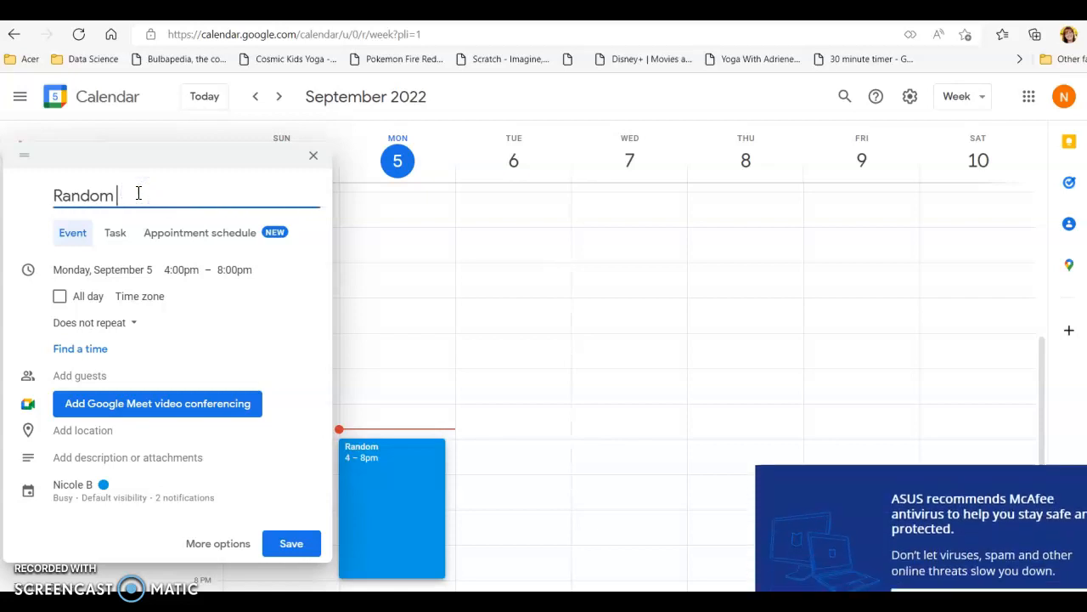
pyautogui.write('Foo')
pyautogui.click(964, 328)
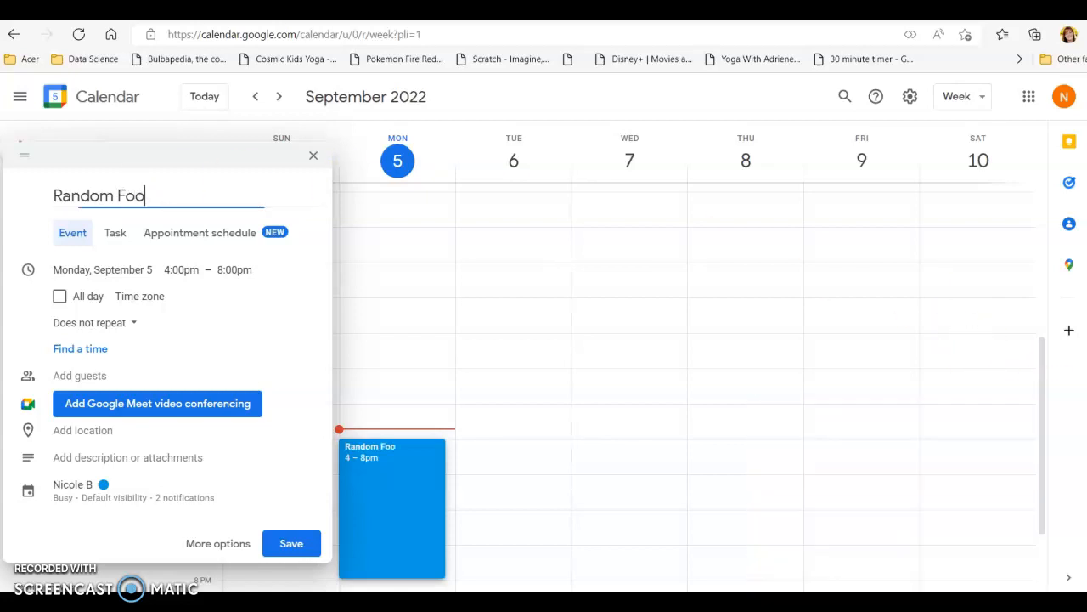
pyautogui.write('d Truck')
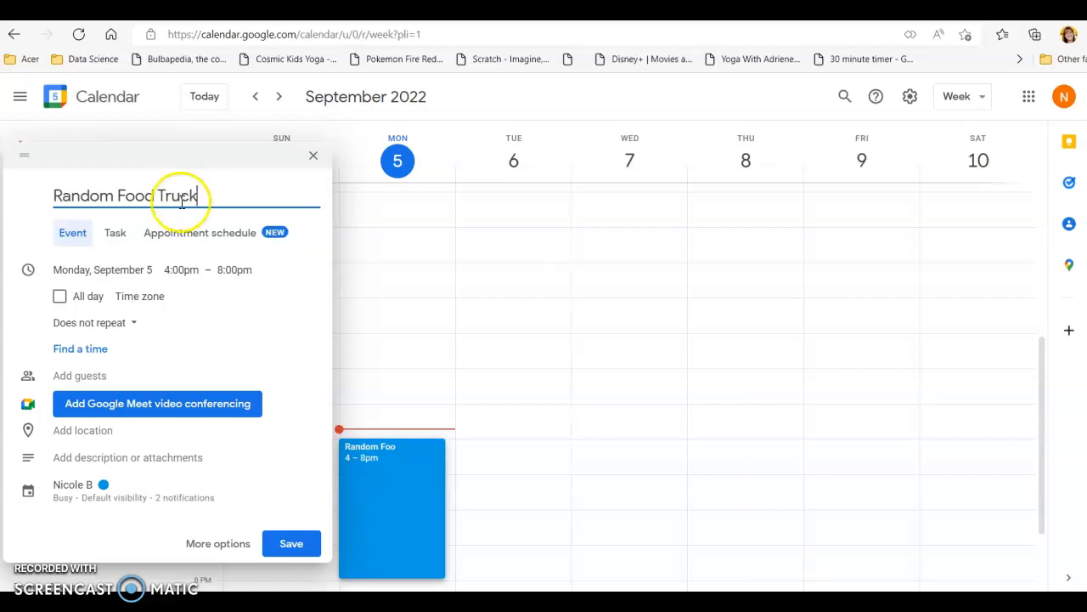
pyautogui.write('- Test')
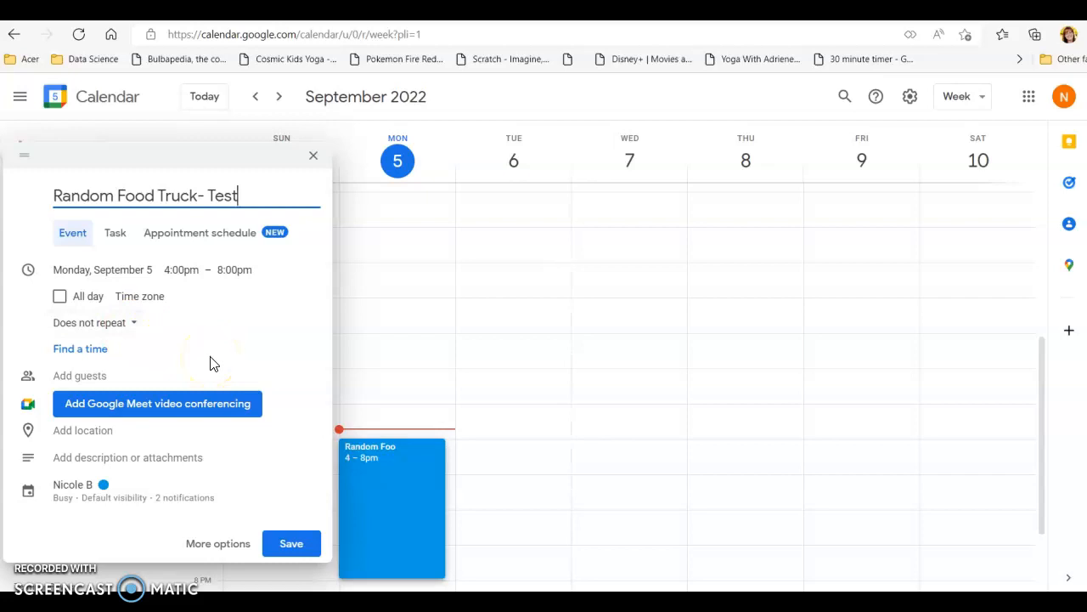
# - Set the event's location to the suggested Canyon Creek Brewing in Billings, MT
pyautogui.click(96, 431)
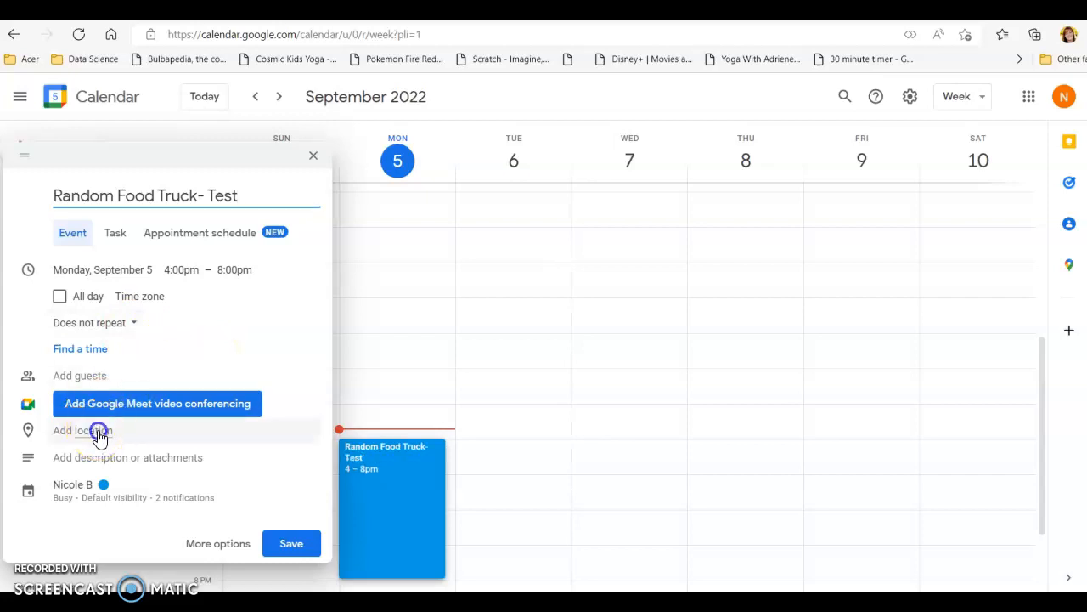
pyautogui.write('Canyon')
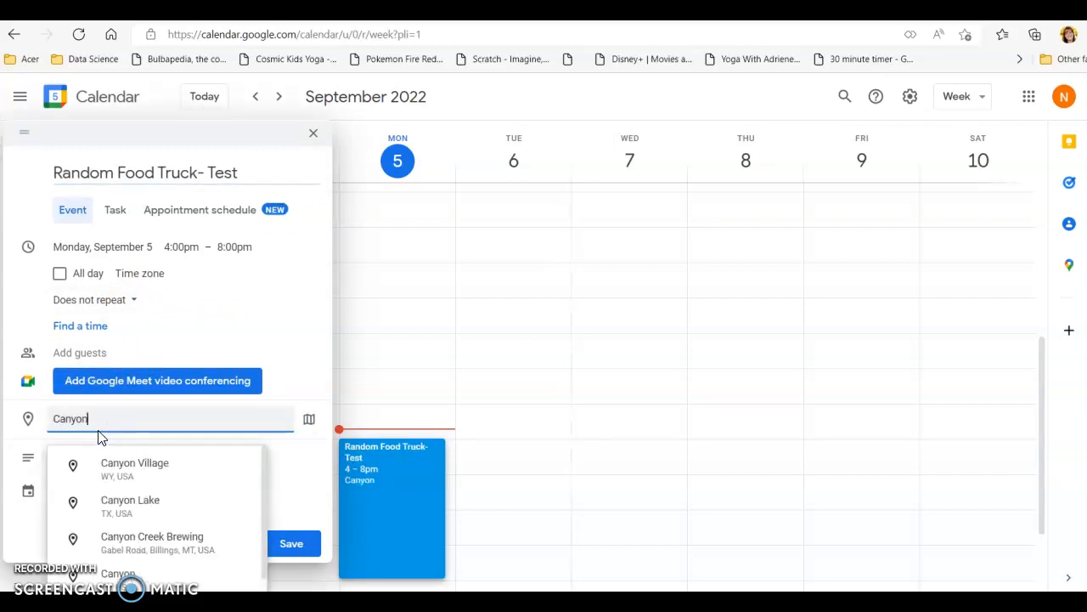
pyautogui.click(150, 542)
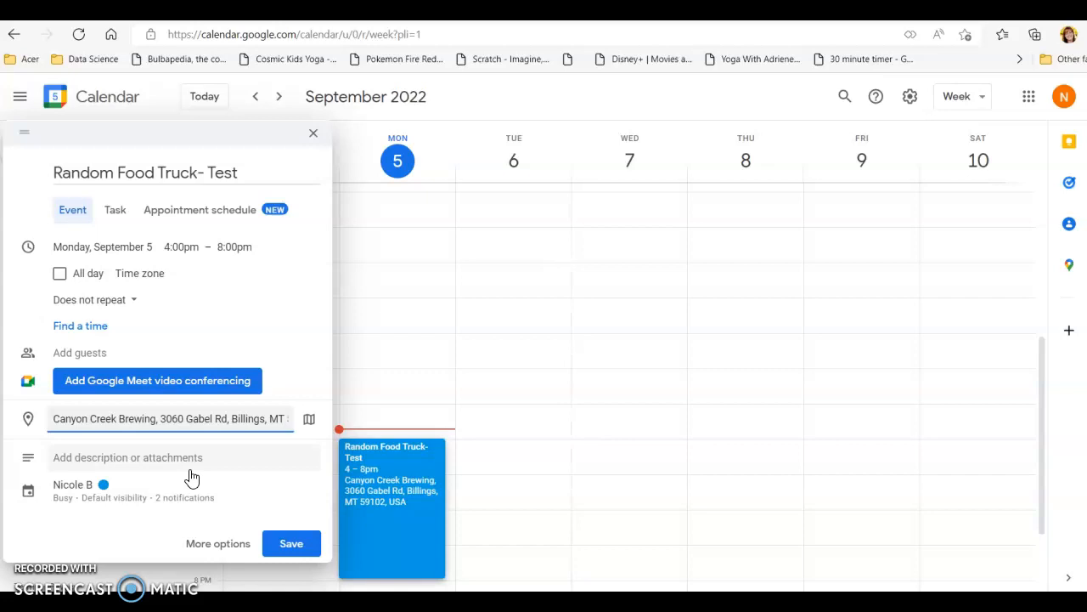
# - Add the description "Birria Menu until sold out" to the event
pyautogui.click(165, 461)
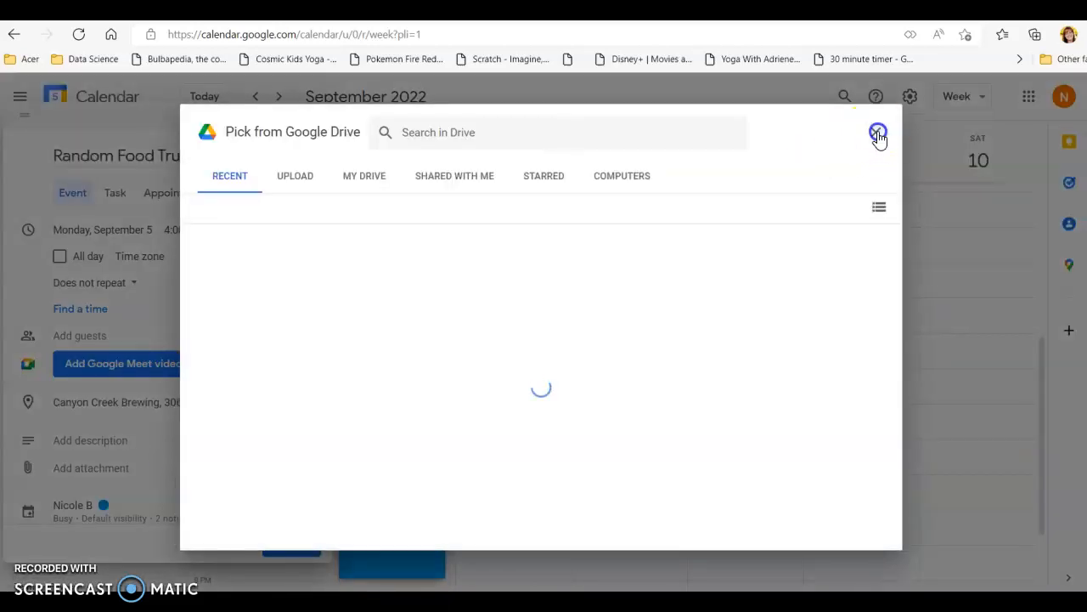
pyautogui.click(879, 133)
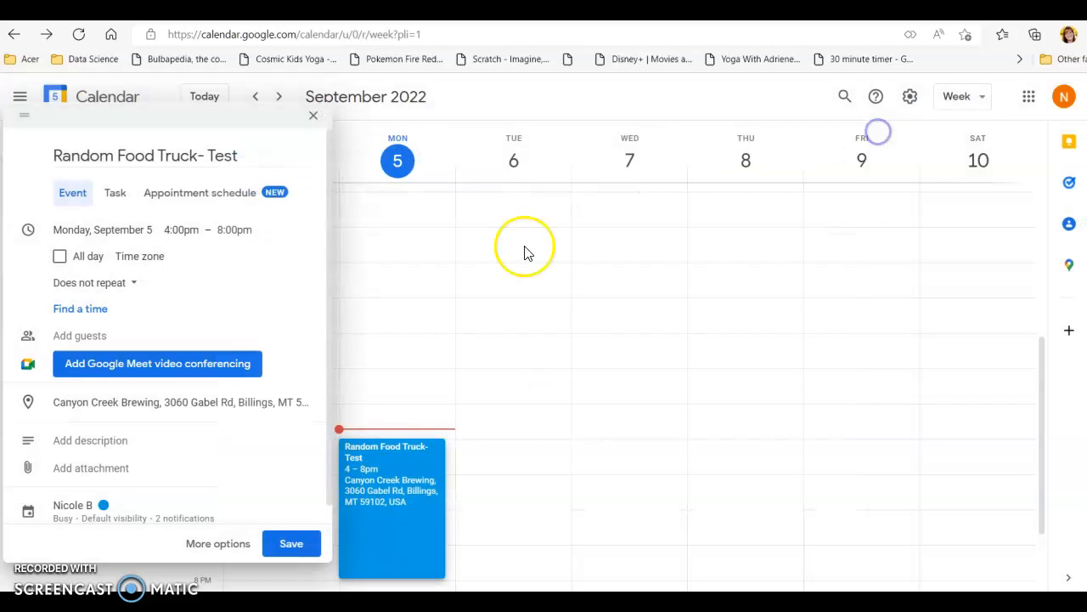
pyautogui.click(95, 442)
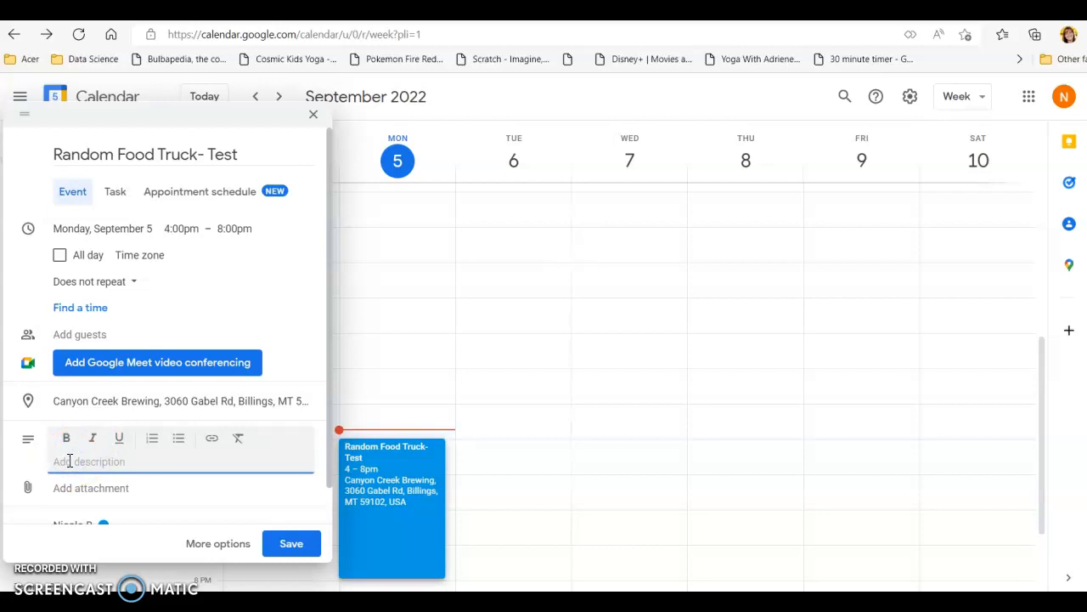
pyautogui.write('Bil')
pyautogui.write('ria Menu')
pyautogui.click(212, 479)
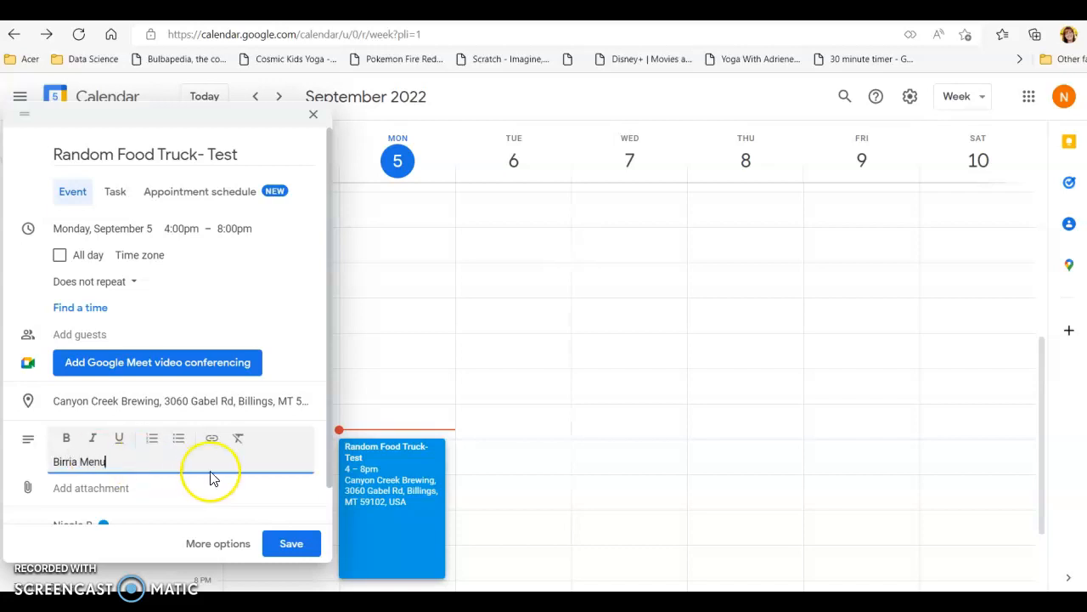
pyautogui.scroll(-1, 211, 478)
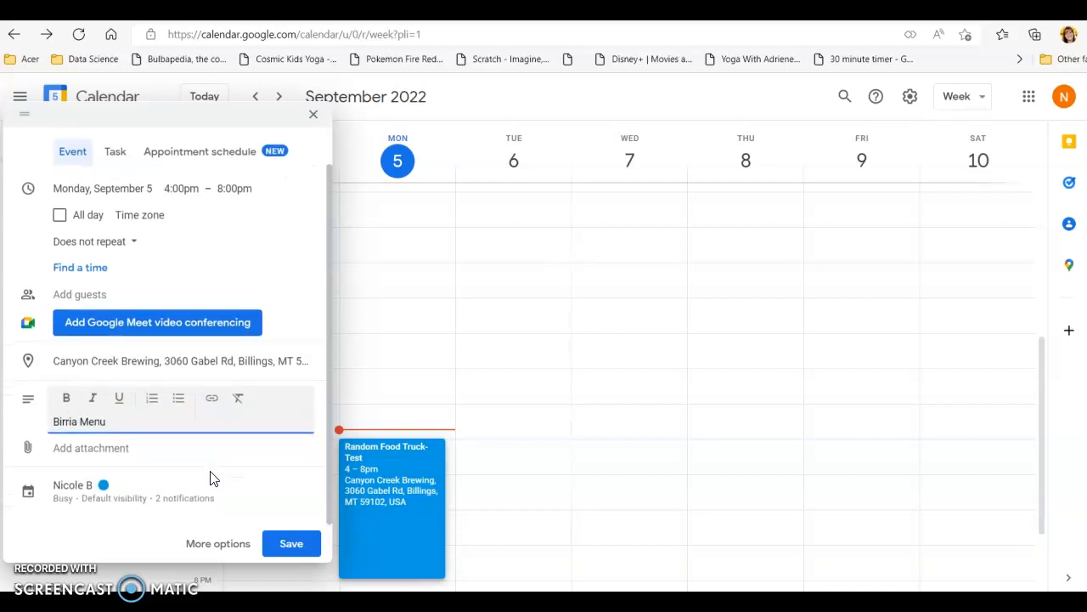
pyautogui.write('until sold out')
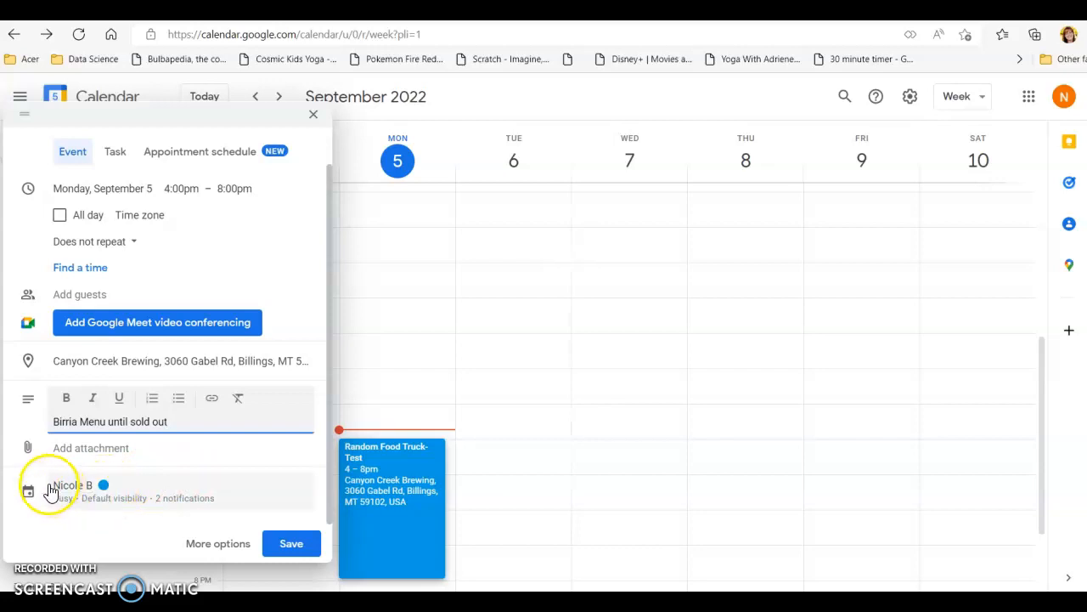
# - Assign the event to the Food Trucks in Billings MT calendar and save it
pyautogui.click(75, 494)
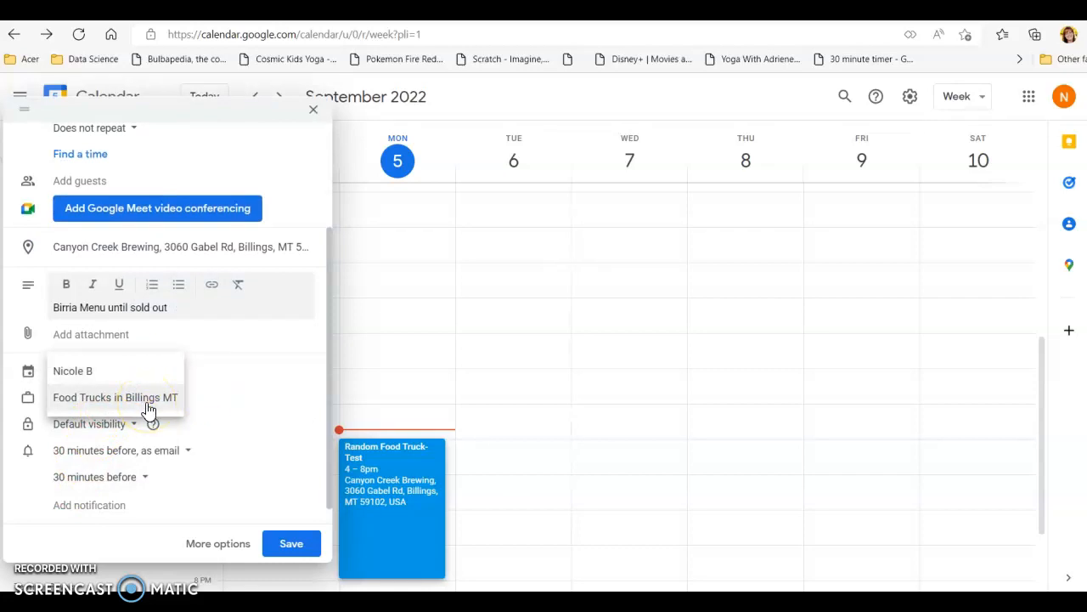
pyautogui.click(148, 410)
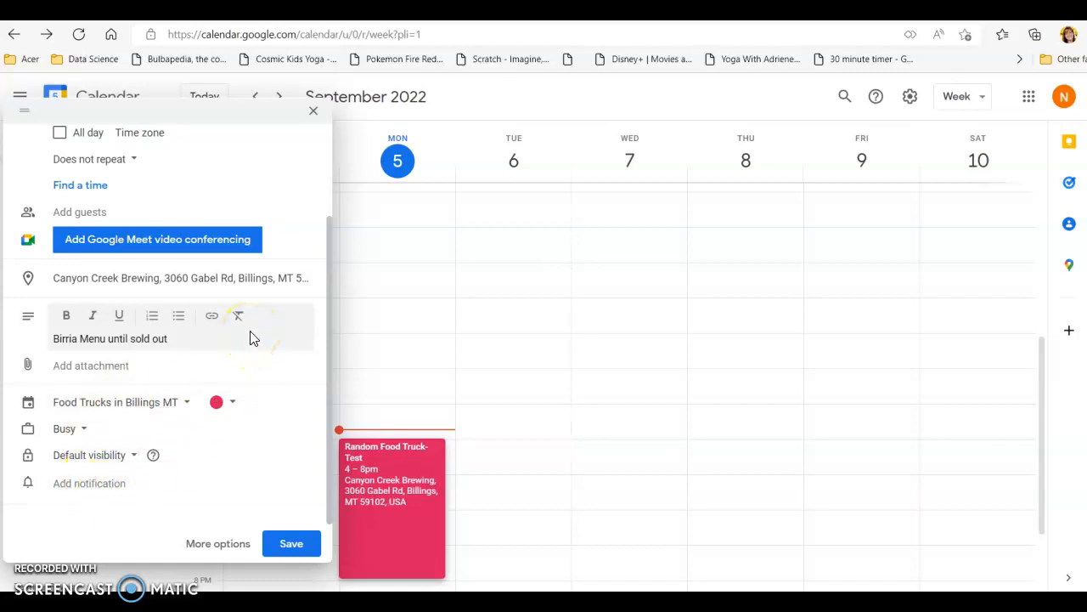
pyautogui.click(301, 543)
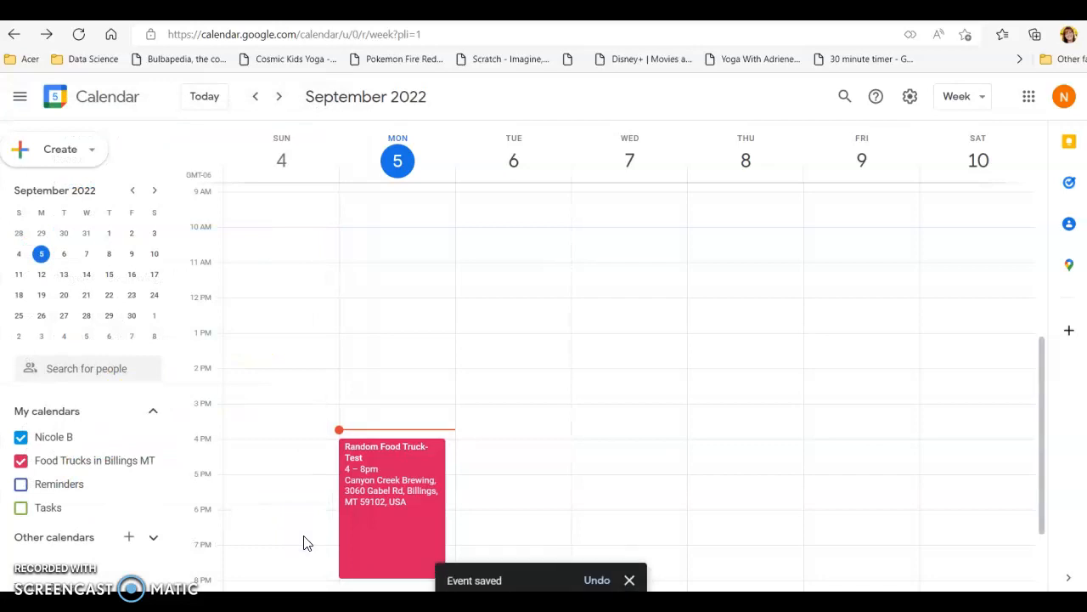
# - Start a second event on Monday, September 5 at 4:00pm, titled "Rival Food Truck"
pyautogui.click(451, 455)
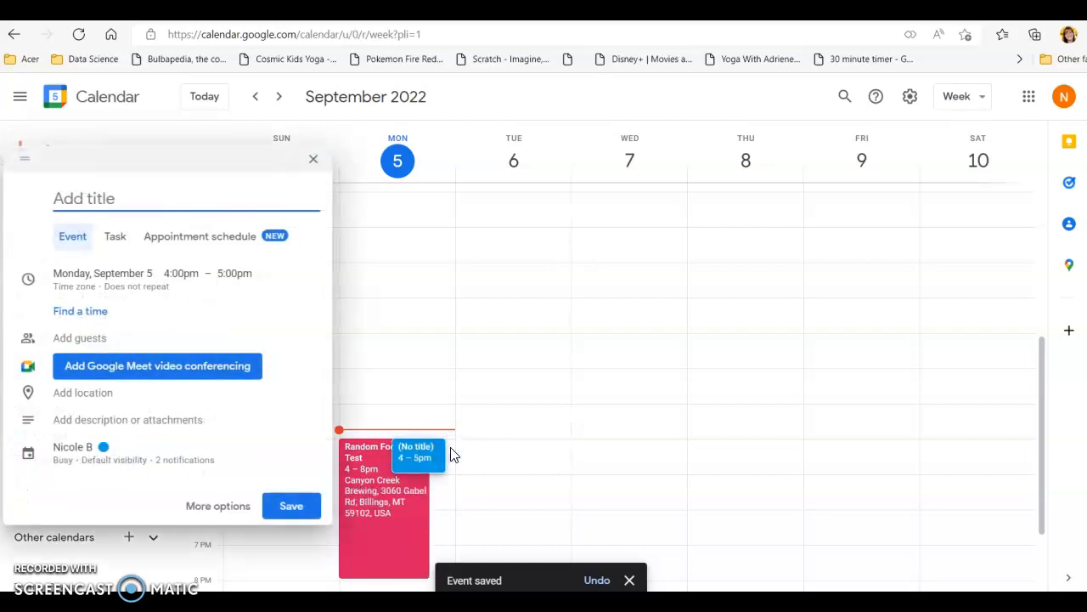
pyautogui.write('Rival Foor T')
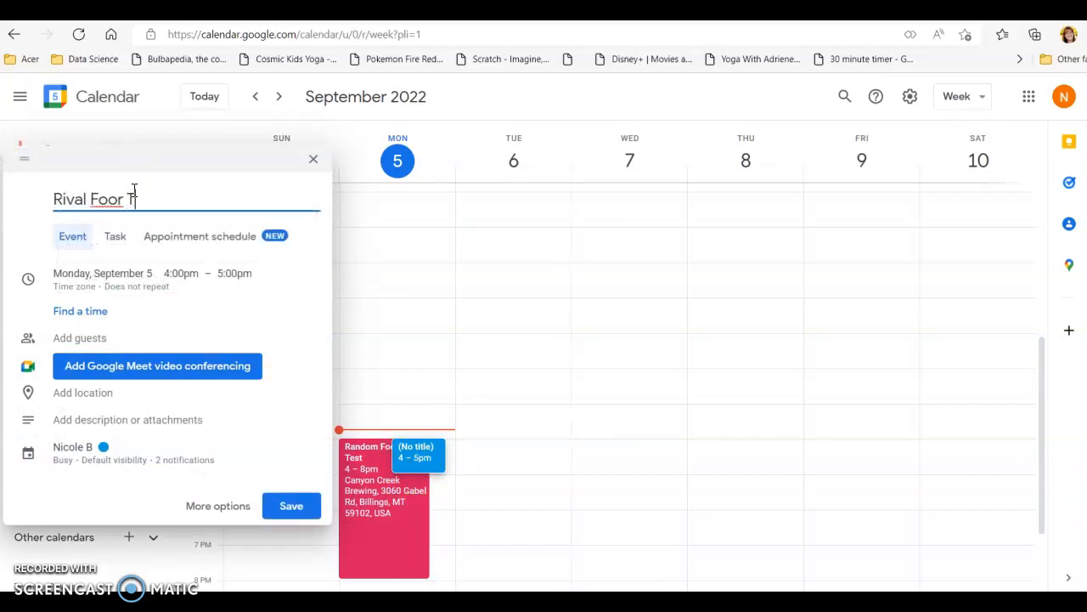
pyautogui.press('BackSpace')
pyautogui.write('d Truck')
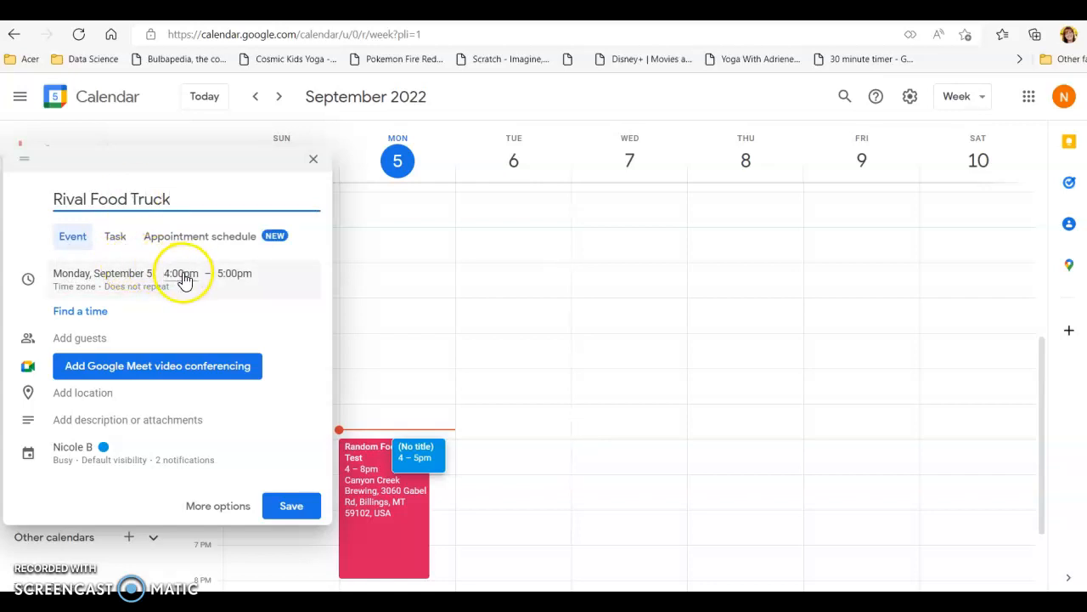
# - Set the Rival Food Truck event to end at 7:30pm and its location to Shamrock Foodservice Warehouse in Billings
pyautogui.click(235, 273)
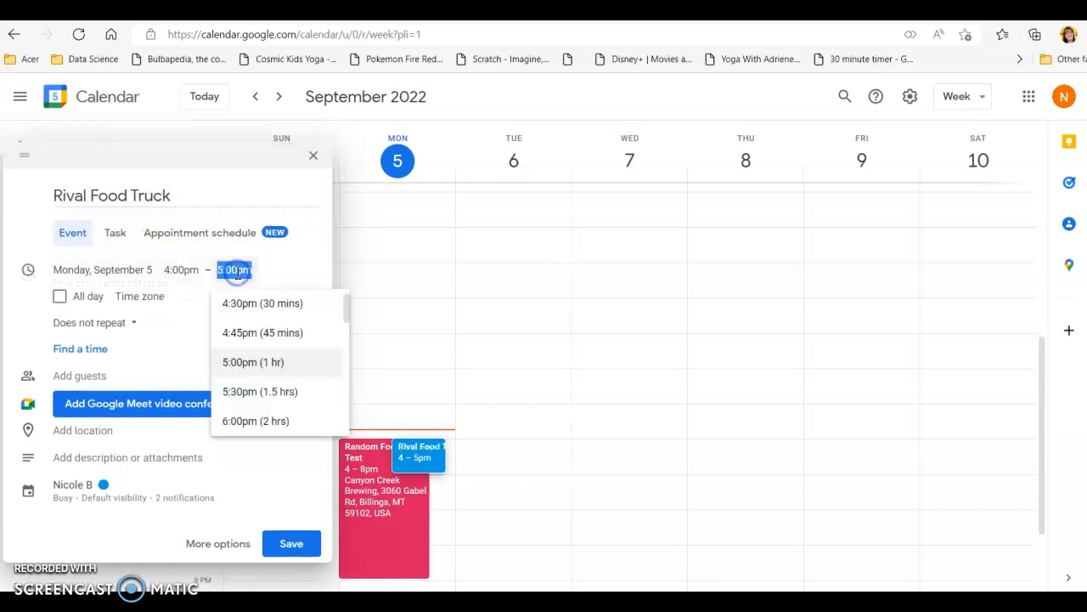
pyautogui.scroll(-3, 261, 391)
pyautogui.click(260, 377)
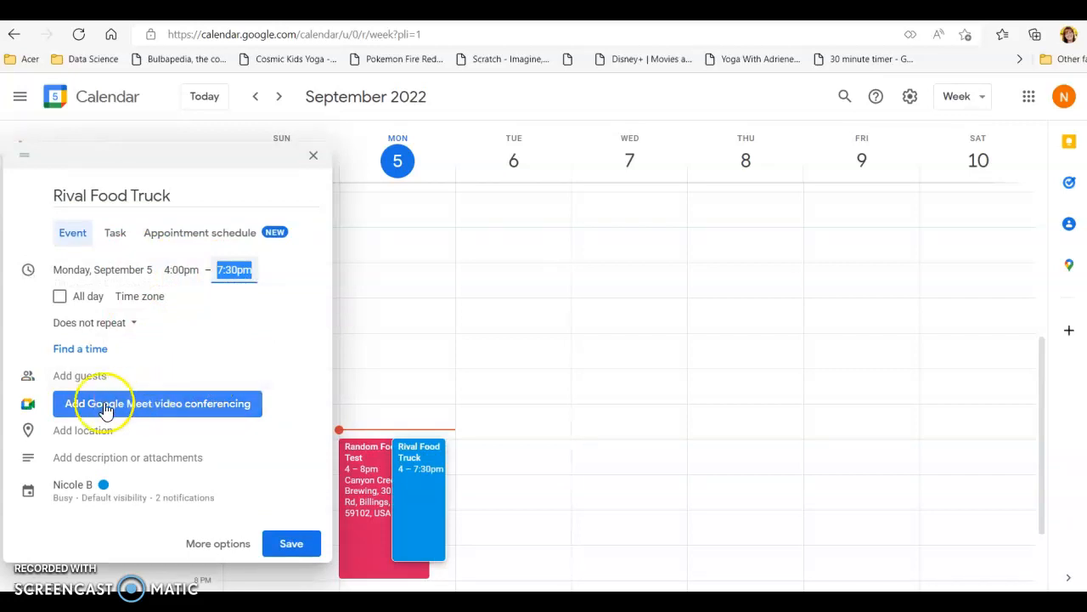
pyautogui.click(85, 435)
pyautogui.write('Shamri')
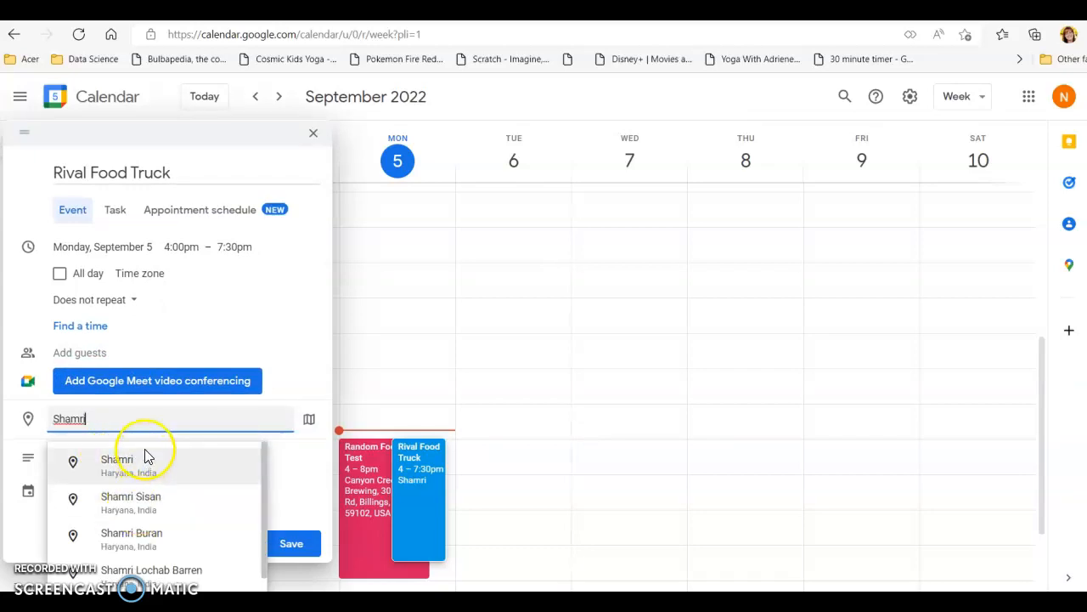
pyautogui.press('BackSpace')
pyautogui.click(171, 465)
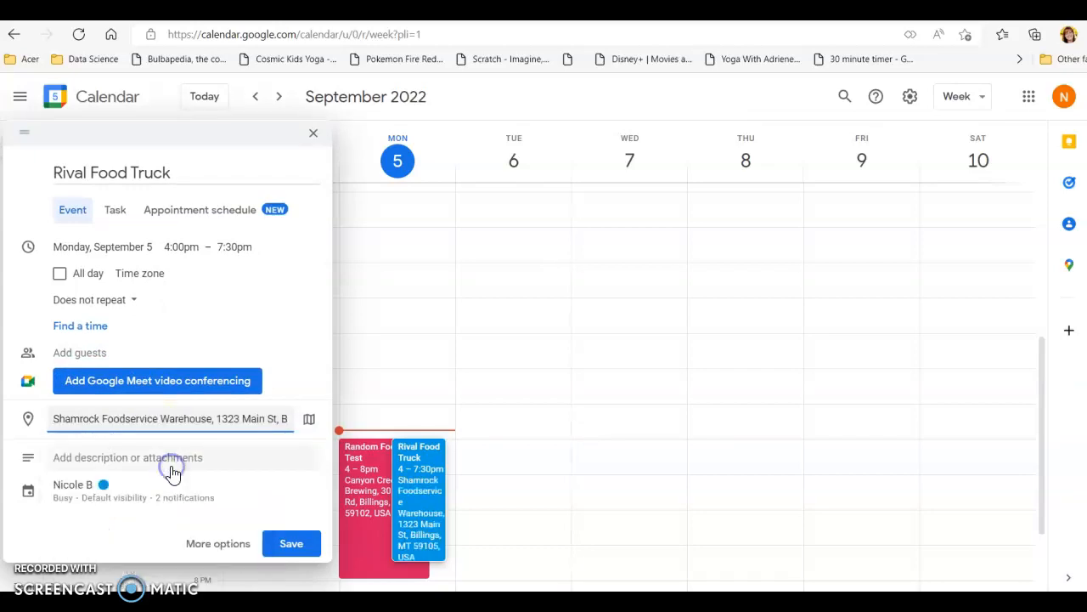
# - Assign the Rival Food Truck event to the Food Trucks in Billings MT calendar
pyautogui.click(81, 486)
pyautogui.click(85, 365)
pyautogui.click(91, 395)
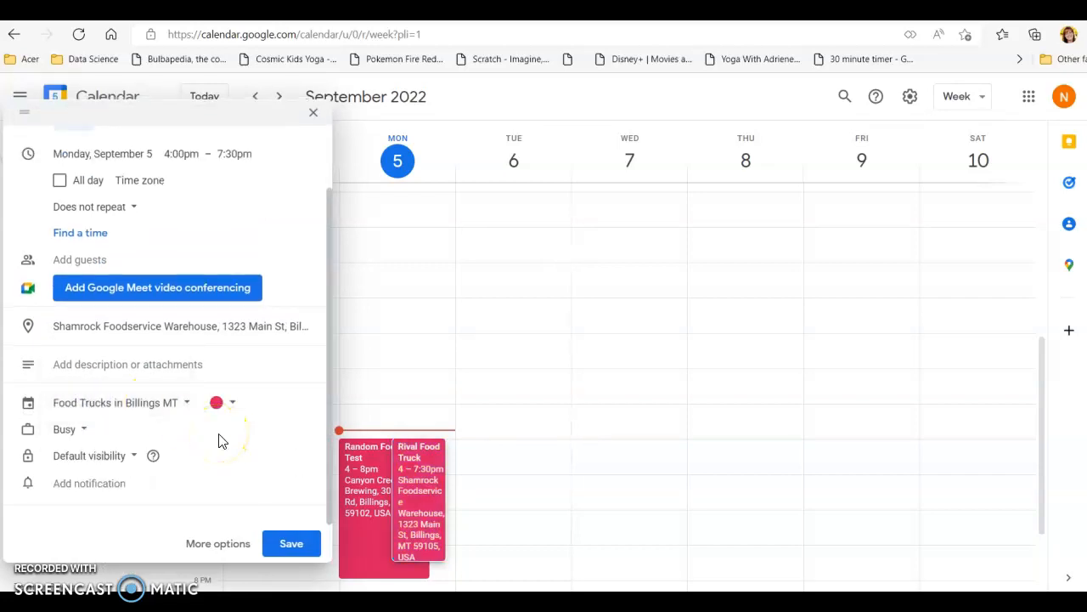
# - Add the description "This is a test post" to the Rival Food Truck event and save it
pyautogui.click(68, 368)
pyautogui.write('This is a test post')
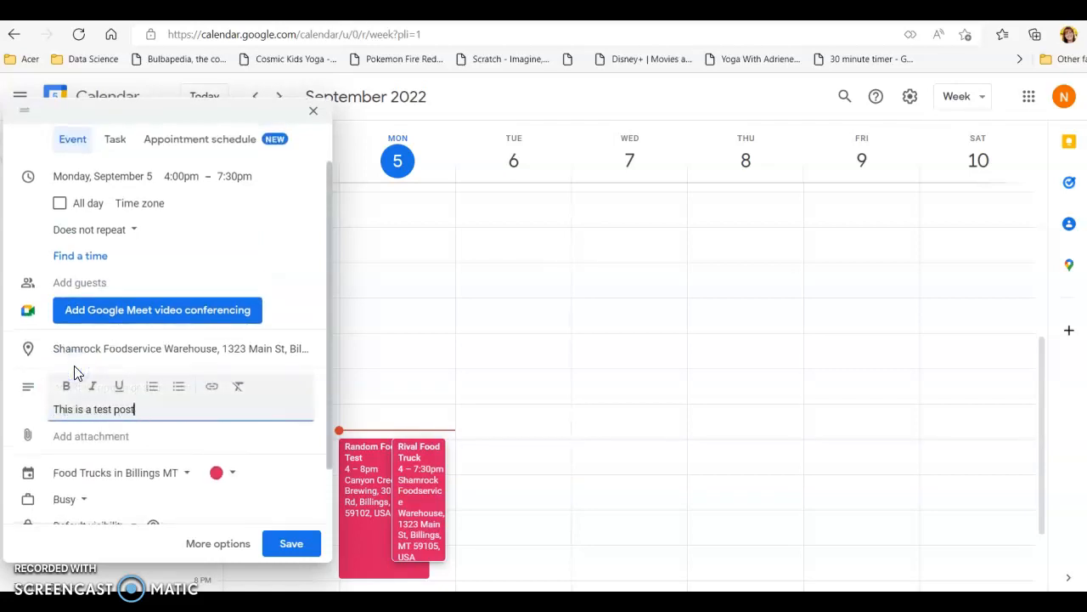
pyautogui.click(292, 544)
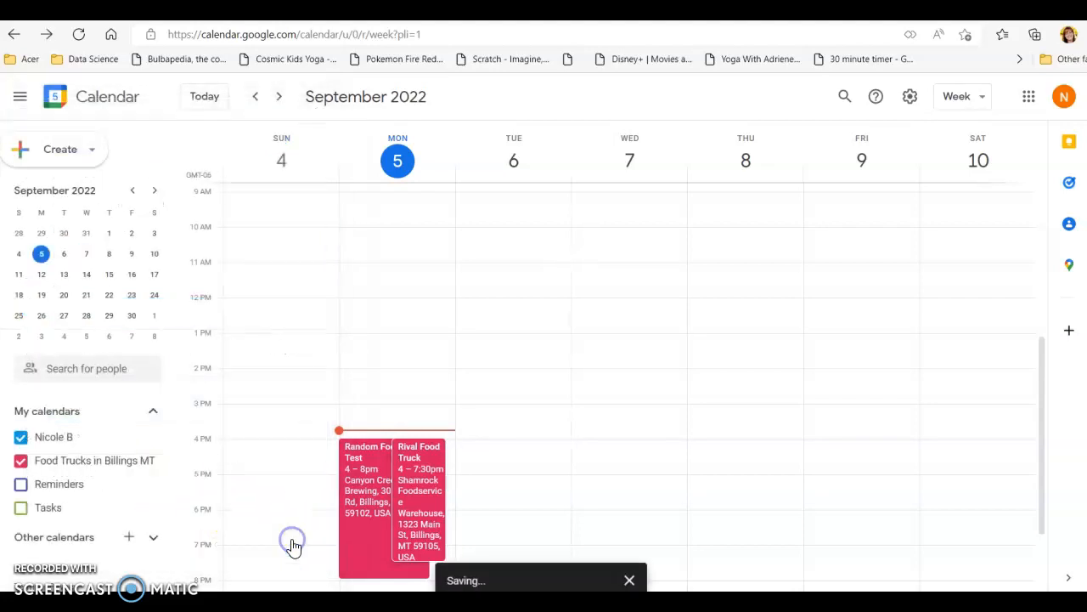
# - Edit the saved Rival Food Truck event to change its color to dark blue, and save the change
pyautogui.click(410, 491)
pyautogui.click(191, 279)
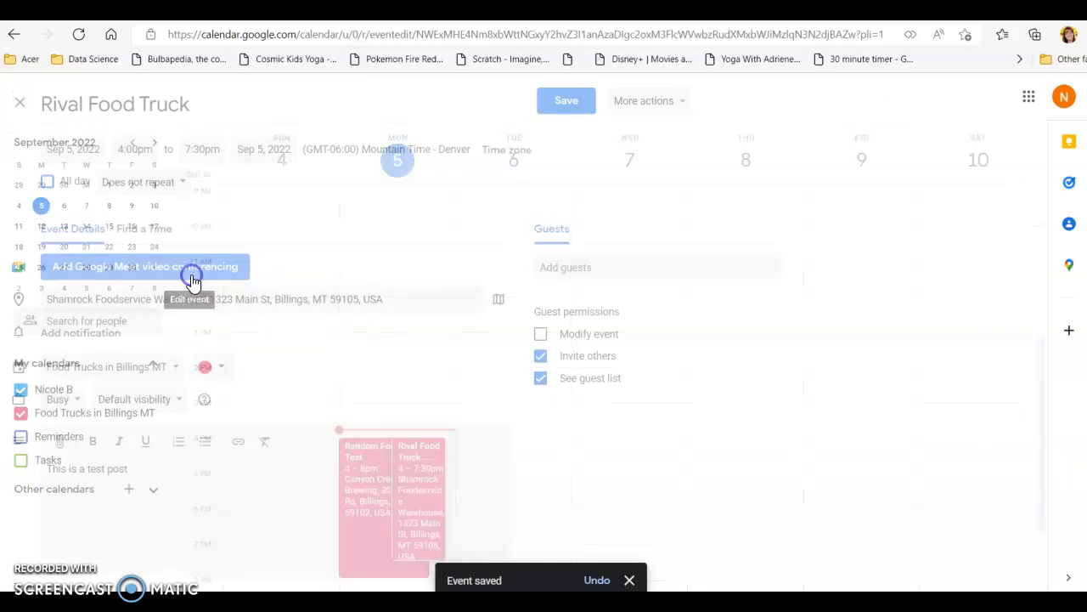
pyautogui.click(225, 368)
pyautogui.click(223, 421)
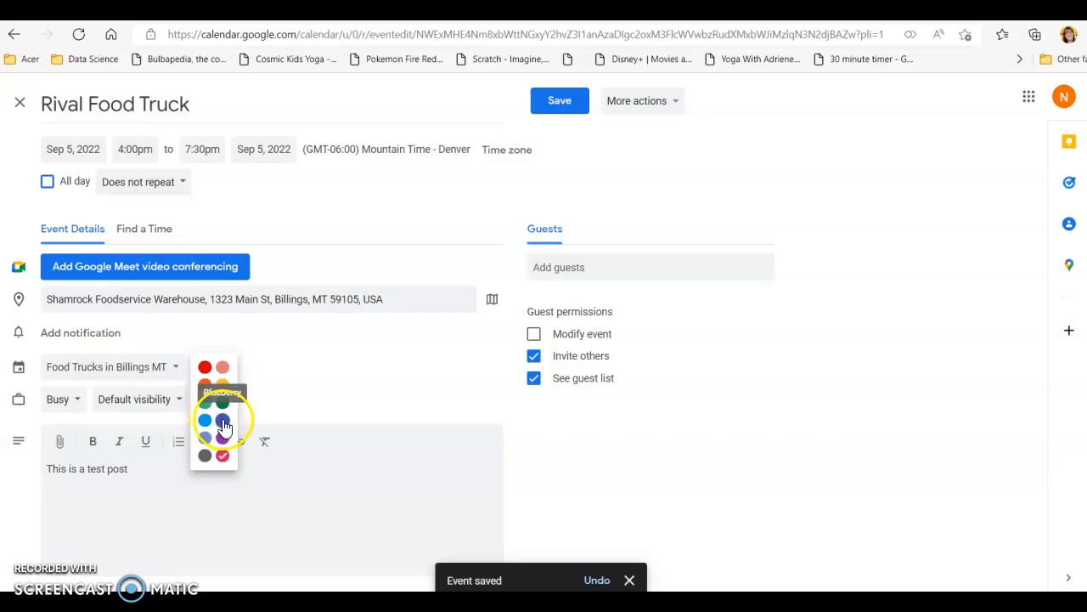
pyautogui.click(575, 89)
pyautogui.moveTo(405, 498)
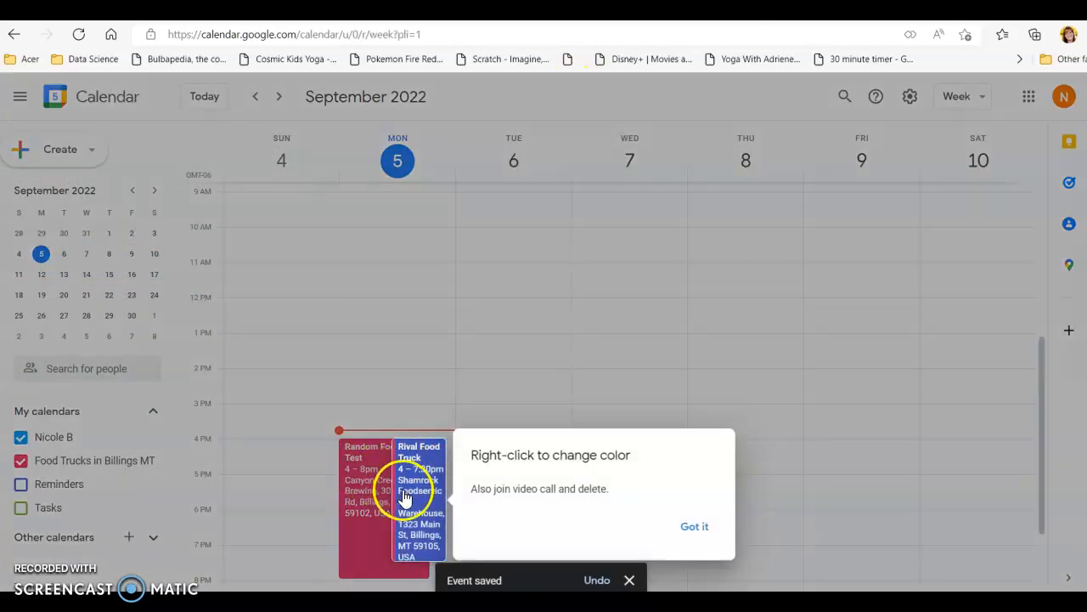
# - Dismiss the event color tip and switch the calendar to the Day view of September 5
pyautogui.click(696, 528)
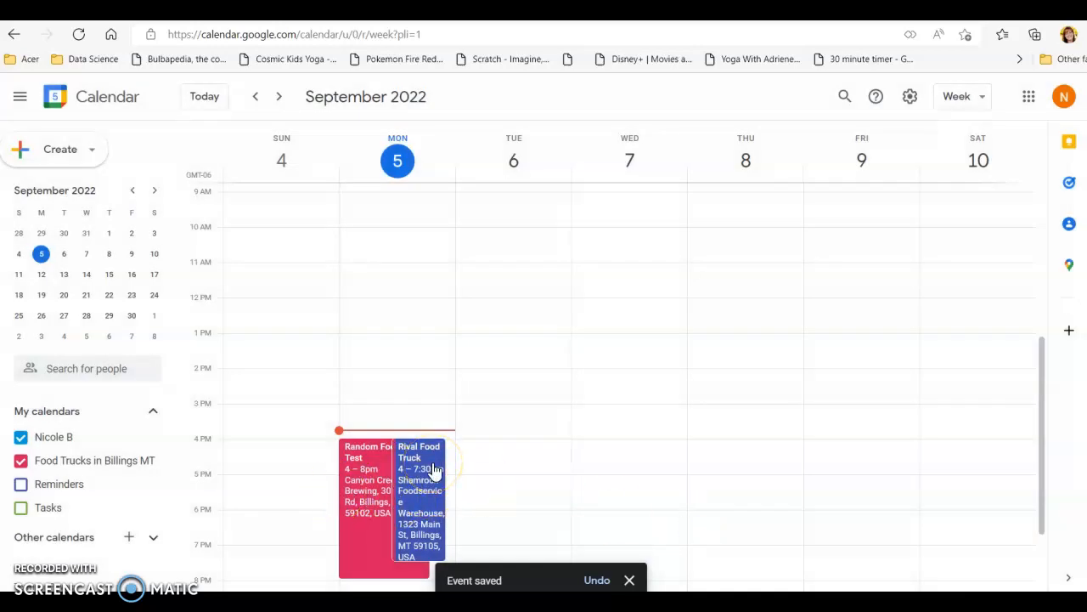
pyautogui.click(977, 102)
pyautogui.click(977, 137)
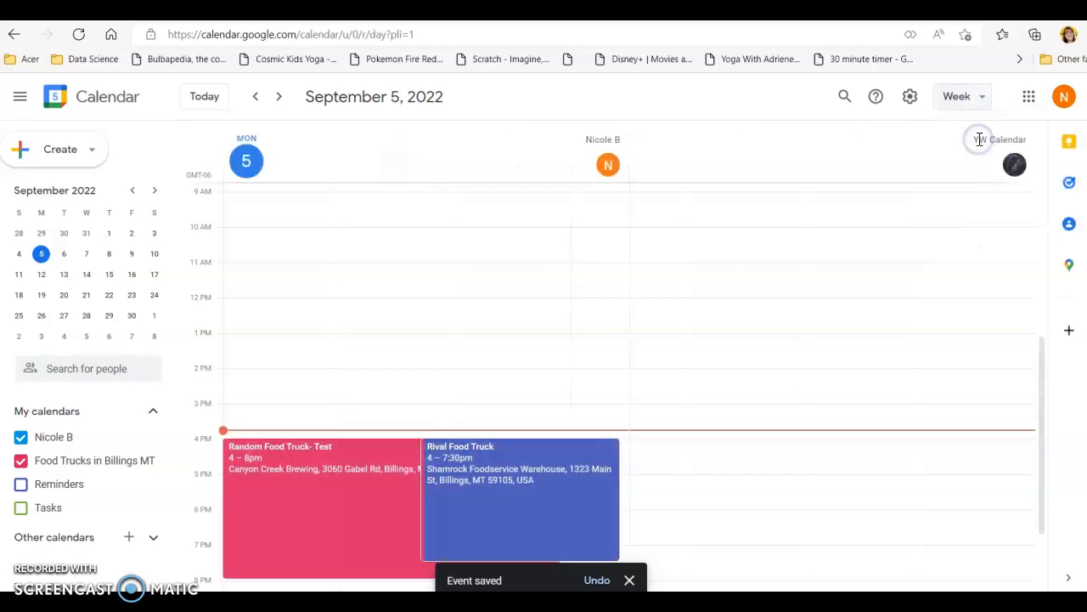
pyautogui.scroll(-3, 556, 338)
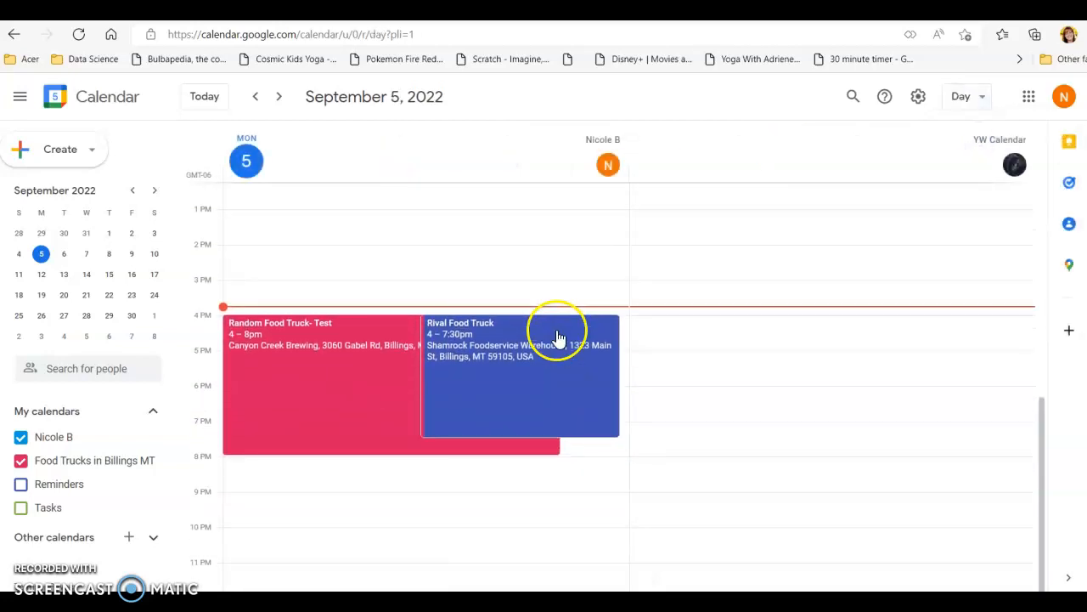
pyautogui.click(639, 338)
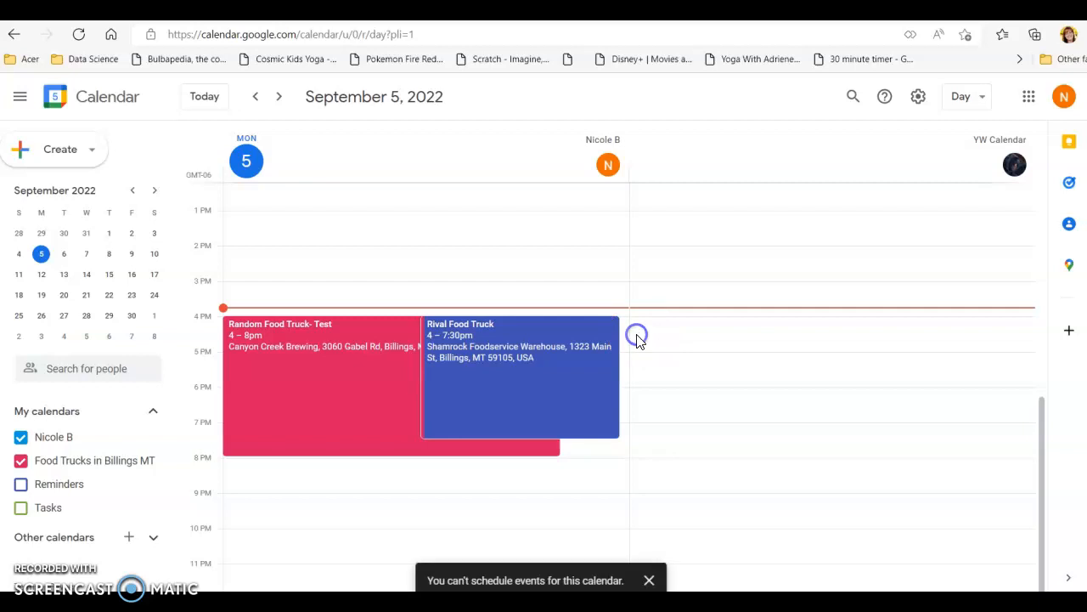
pyautogui.click(626, 338)
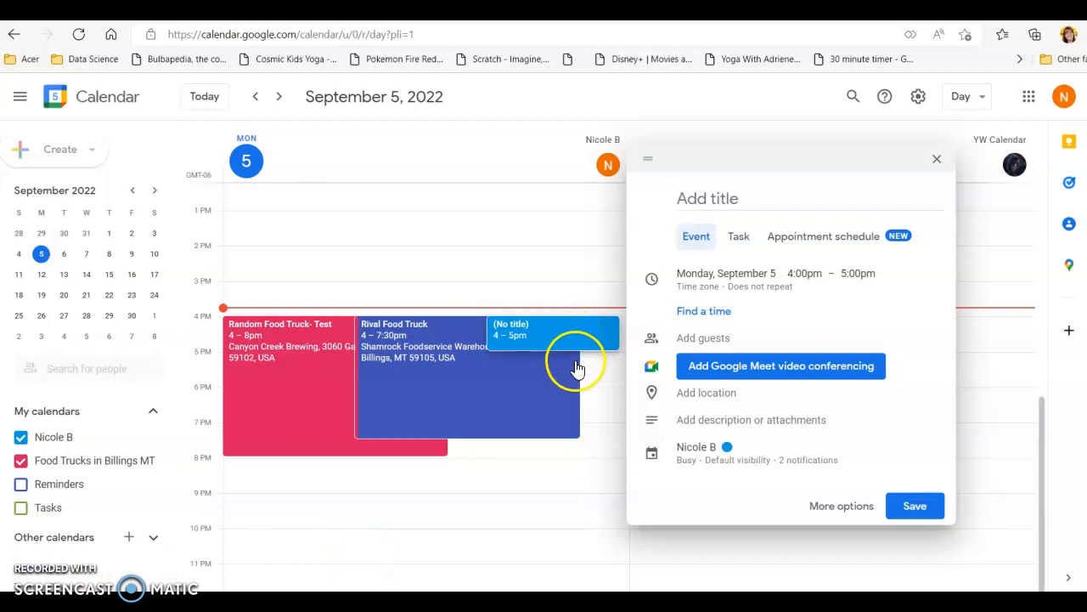
pyautogui.click(718, 444)
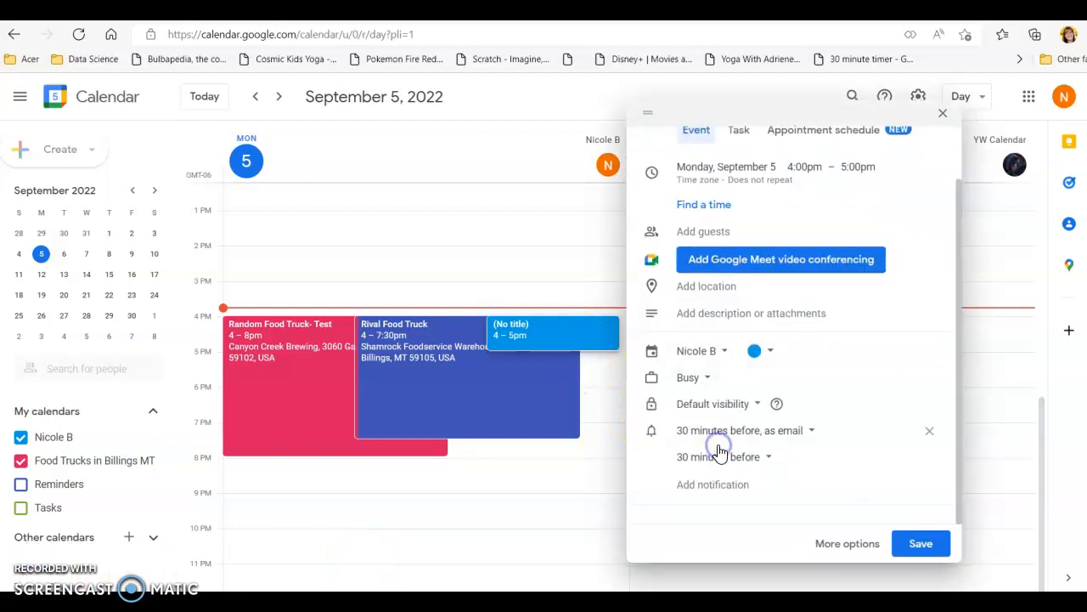
pyautogui.click(710, 348)
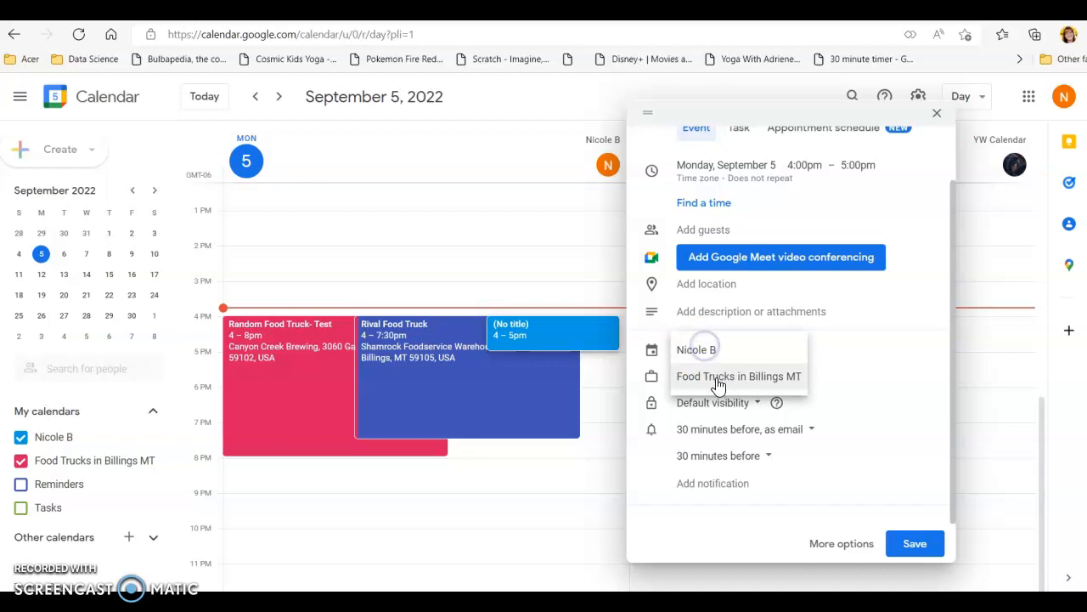
pyautogui.click(717, 377)
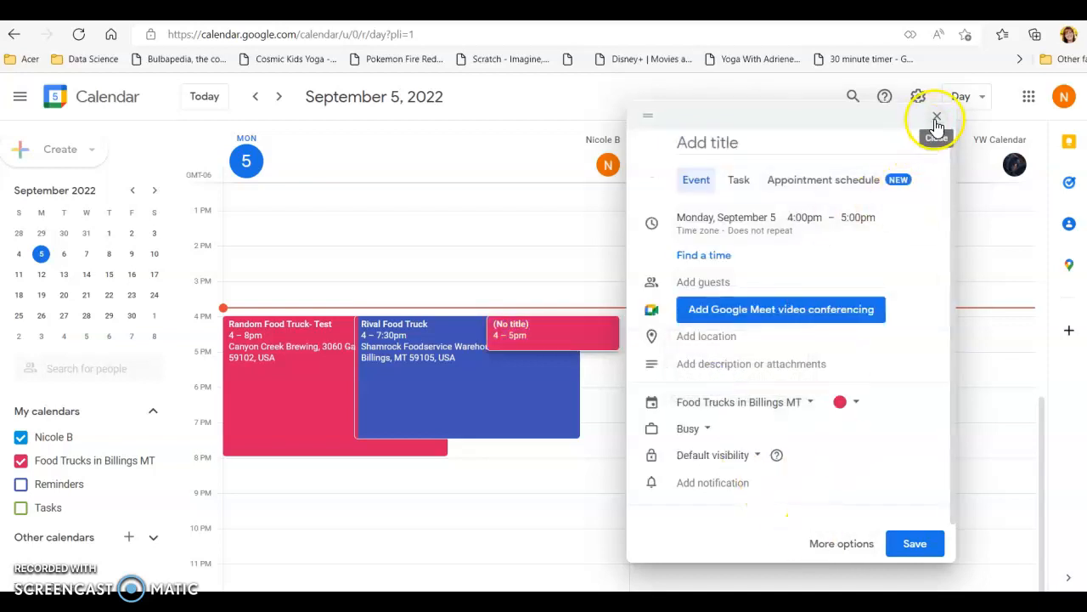
pyautogui.click(937, 119)
pyautogui.click(599, 359)
# - Hide the personal calendar and start a new September 5 event titled "Lunch truck" in the Food Trucks in Billings MT calendar
pyautogui.click(20, 436)
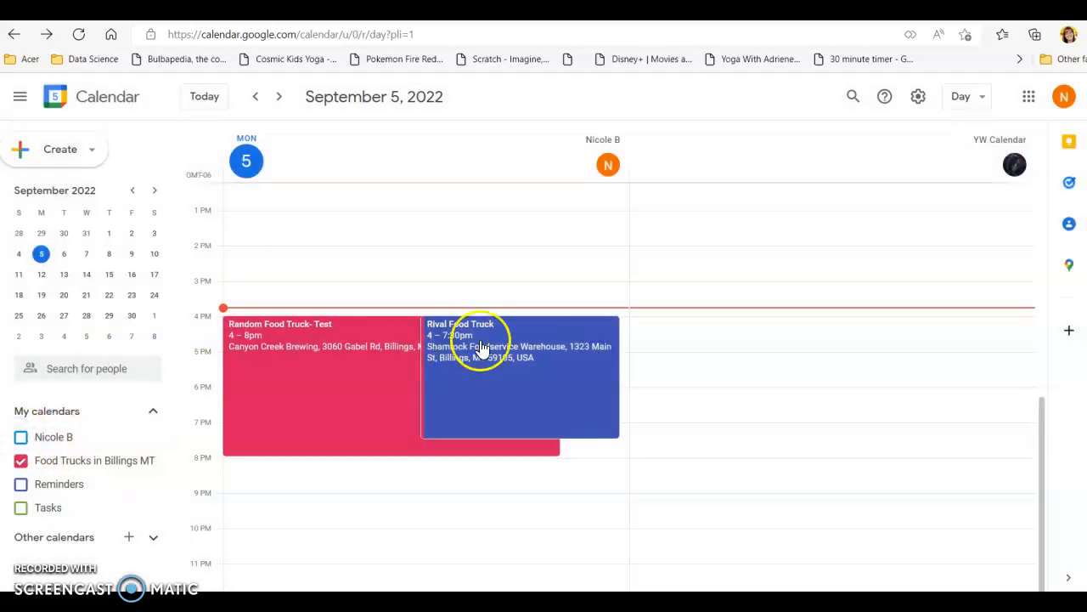
pyautogui.click(630, 334)
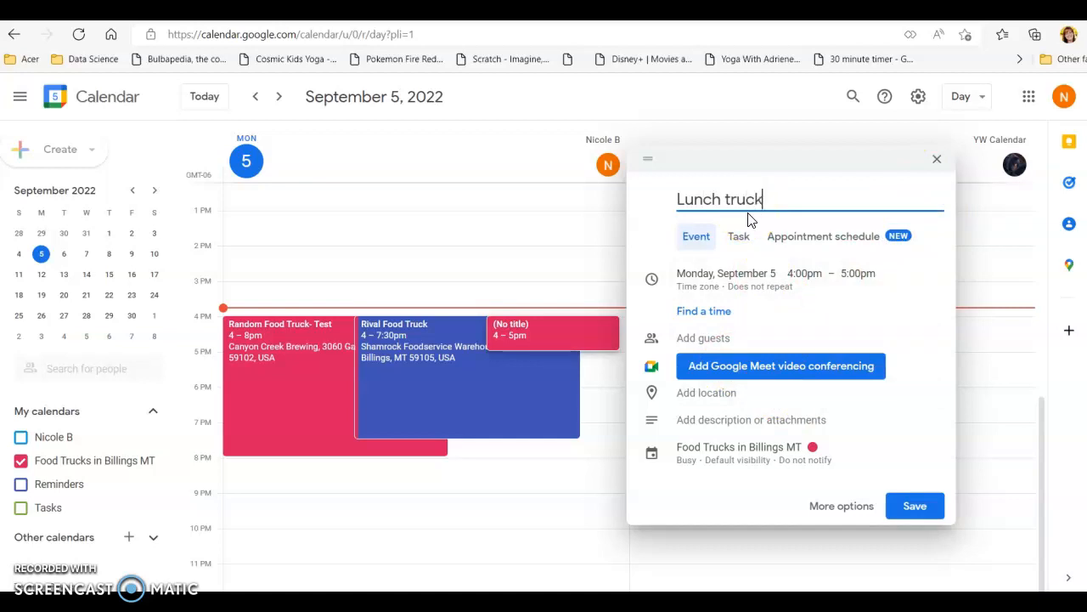
# - Set the Lunch truck event to run from 12:00pm to 2:00pm
pyautogui.click(799, 272)
pyautogui.click(799, 269)
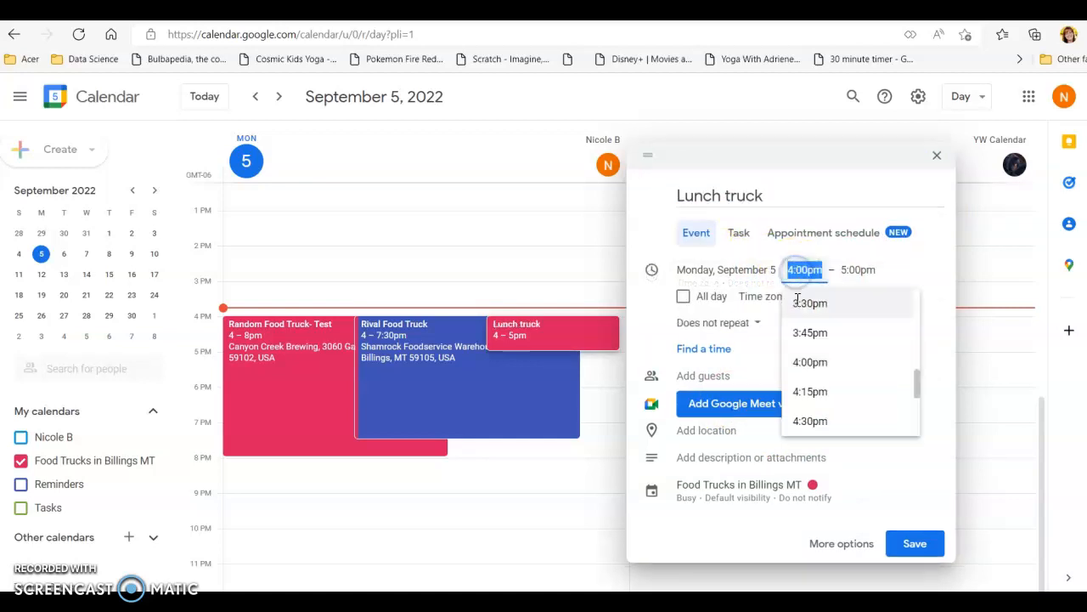
pyautogui.scroll(5, 816, 334)
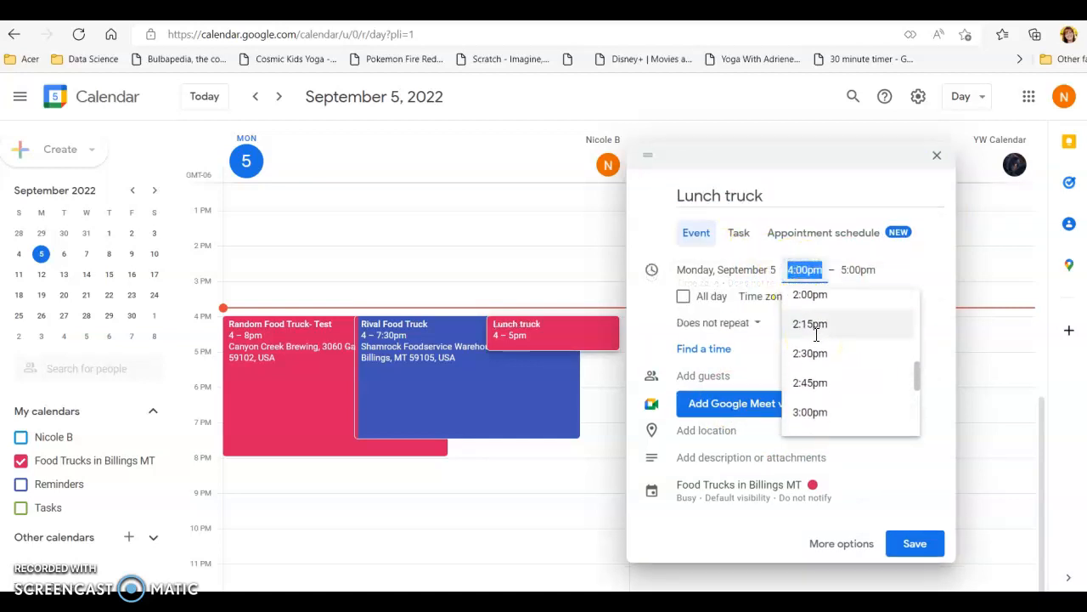
pyautogui.scroll(3, 818, 341)
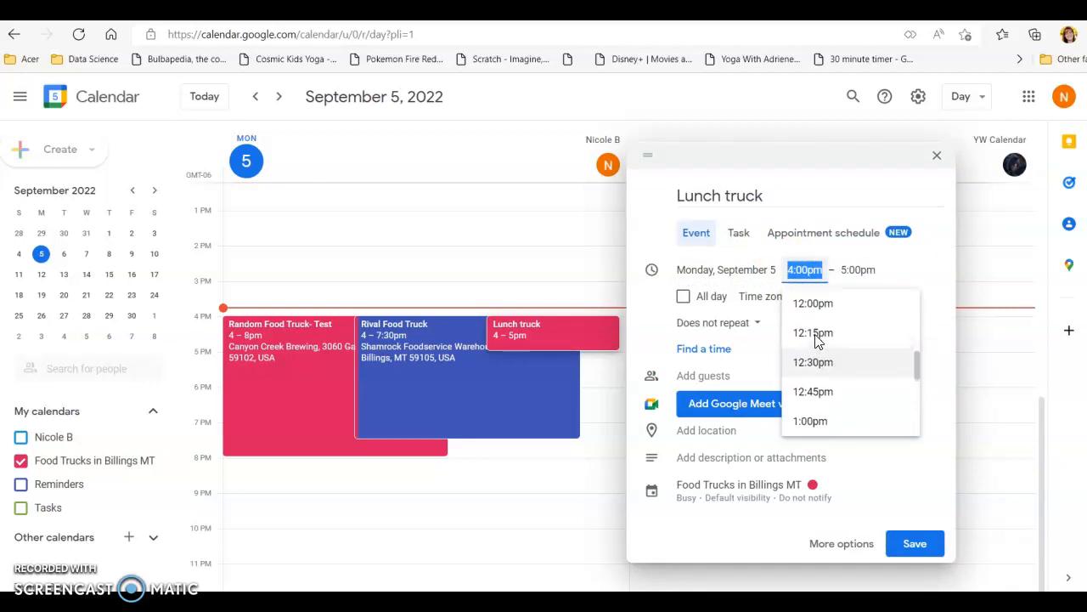
pyautogui.click(814, 315)
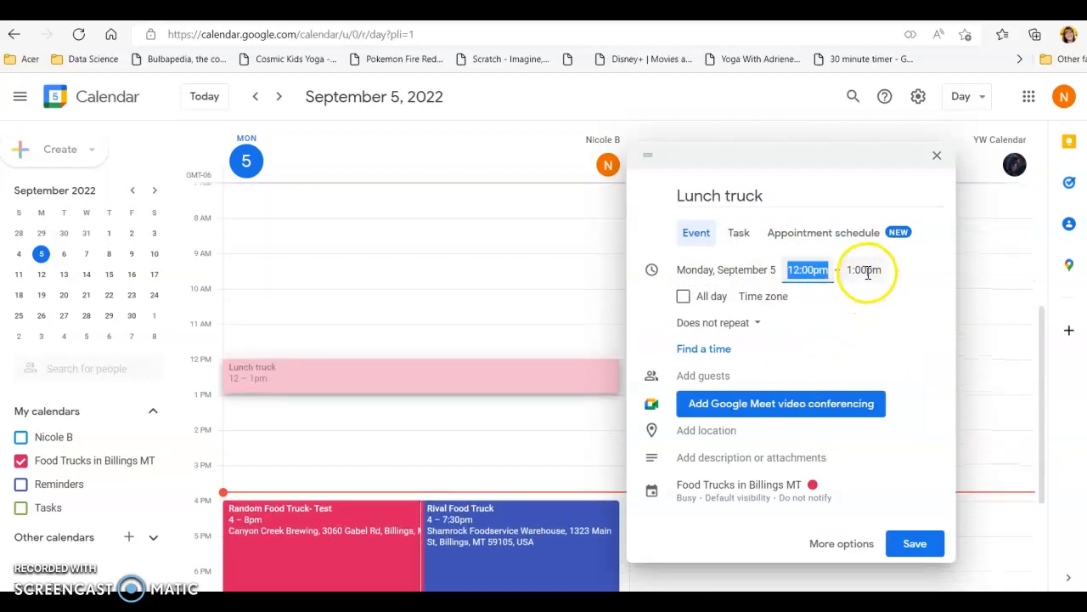
pyautogui.click(861, 270)
pyautogui.scroll(-1, 867, 387)
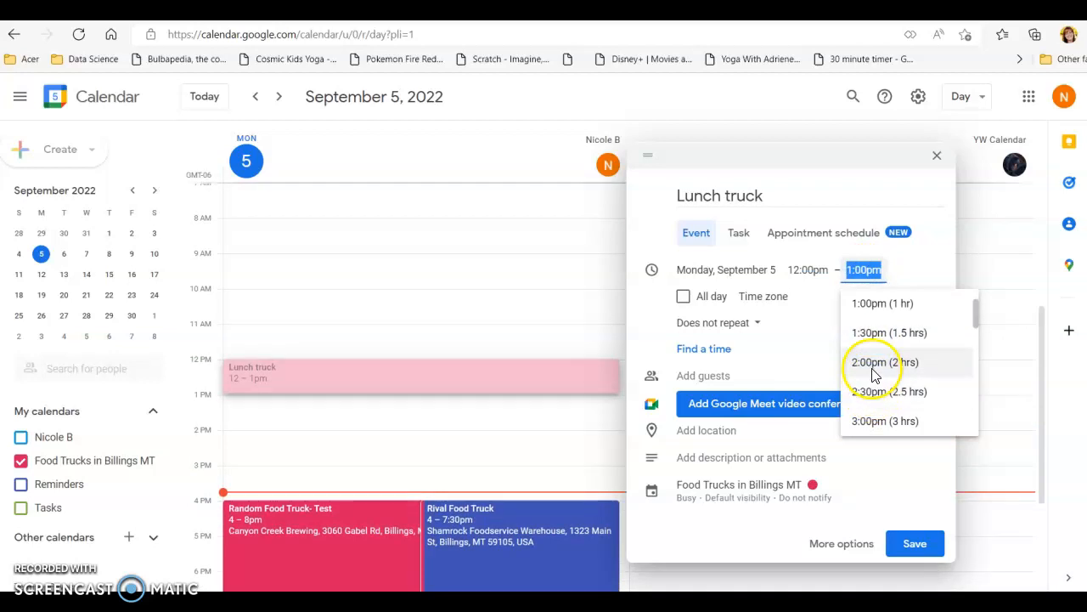
pyautogui.click(871, 361)
# - Set the Lunch truck event's location to the Billings Clinic on North 29th Street and save the event
pyautogui.scroll(-1, 737, 437)
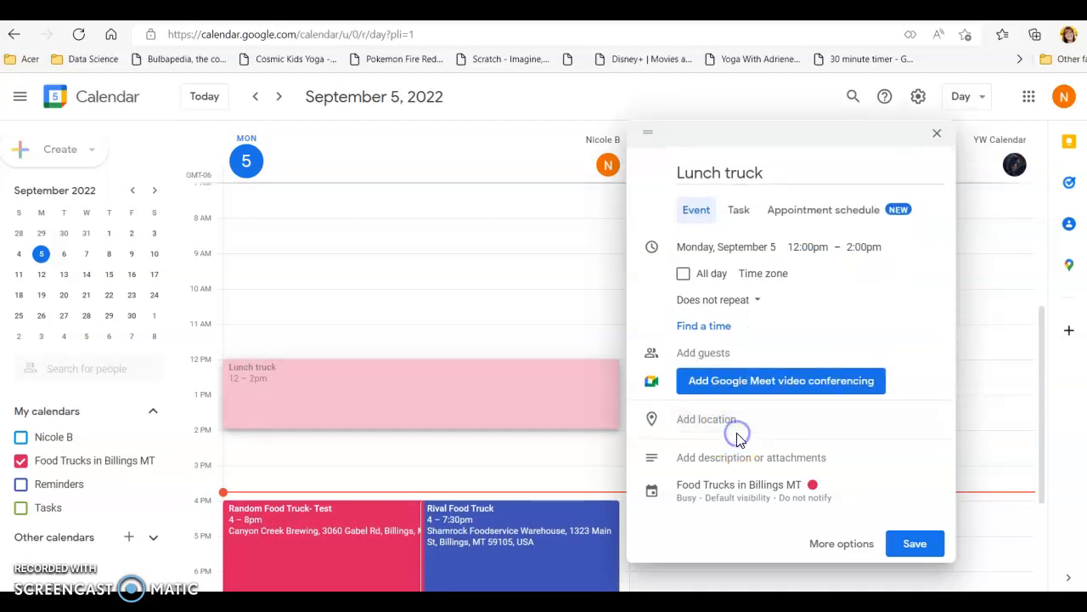
pyautogui.write('Billings Clini')
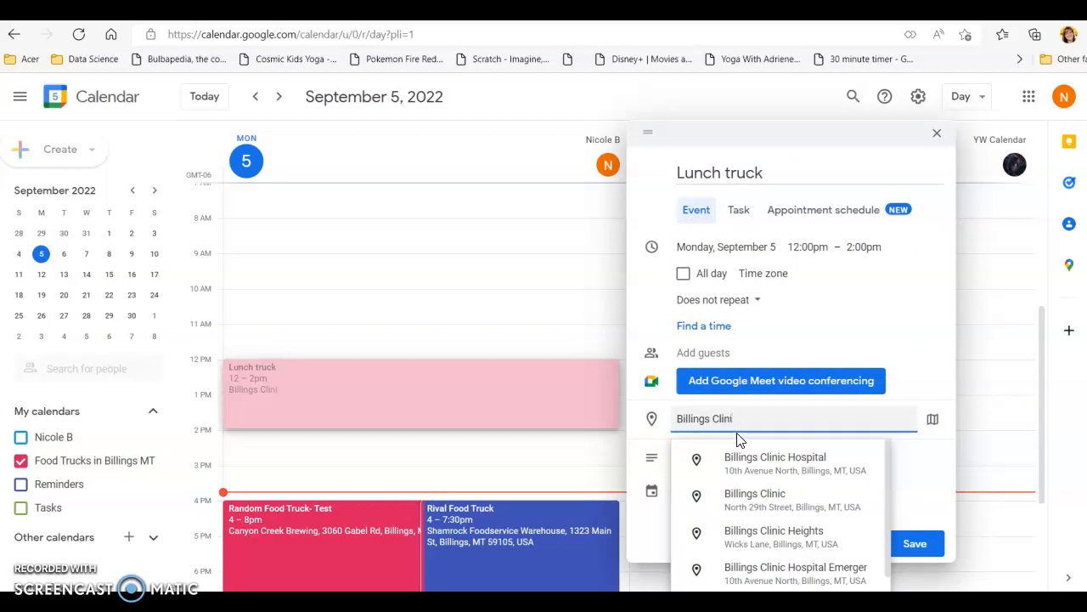
pyautogui.click(748, 500)
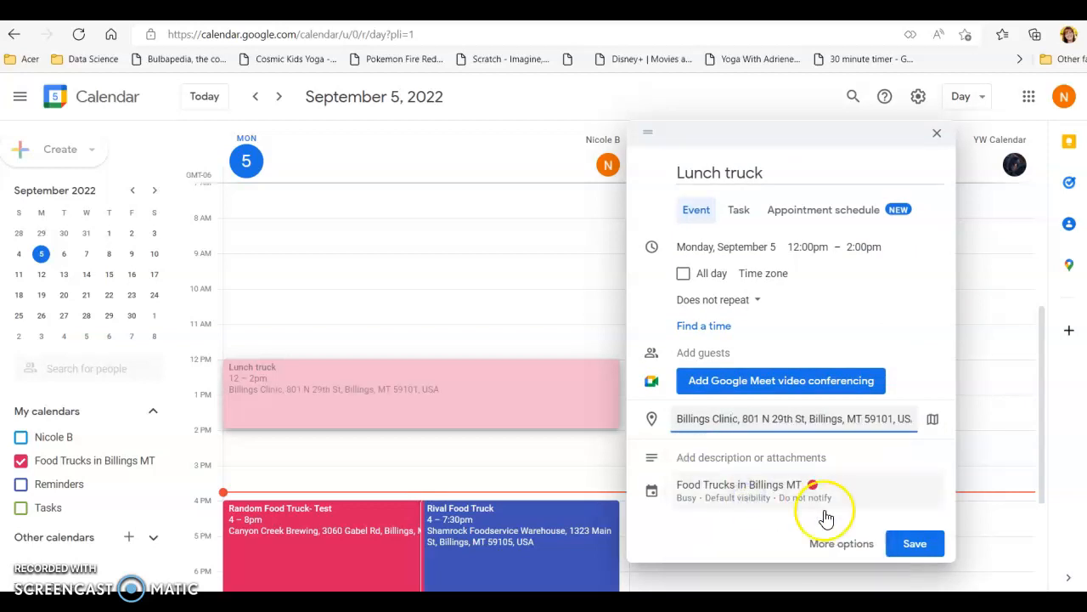
pyautogui.click(916, 544)
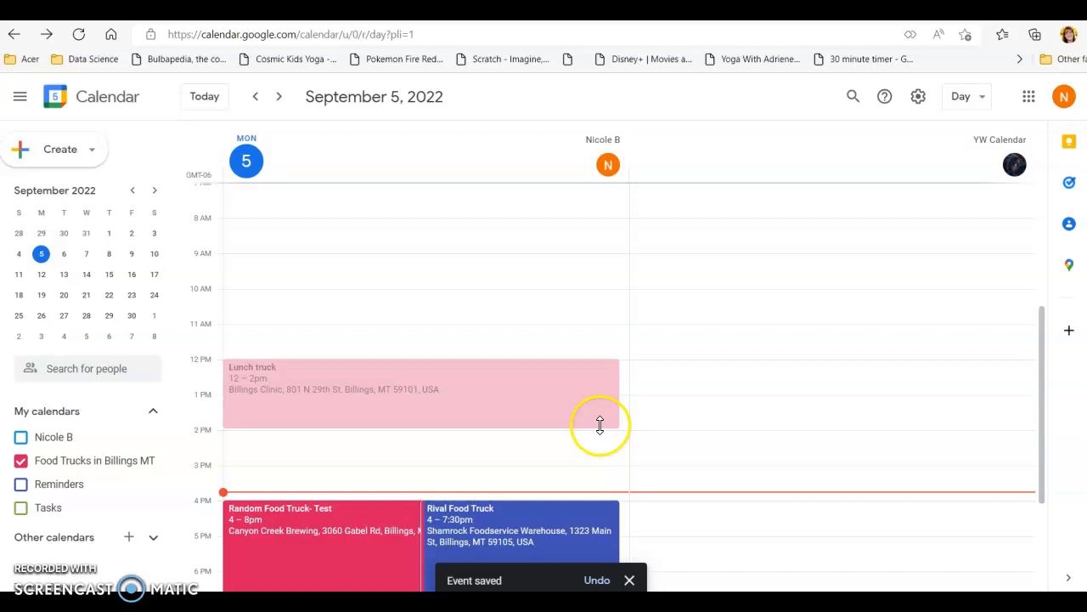
# - Review the day's food truck events and switch the calendar back to Week view
pyautogui.scroll(-3, 599, 425)
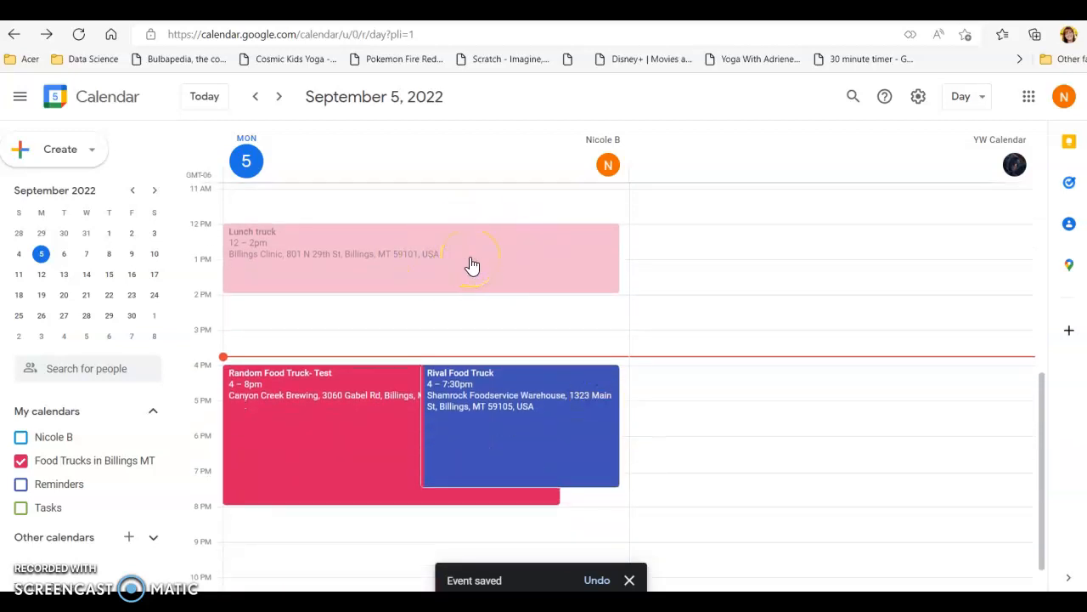
pyautogui.scroll(-1, 473, 266)
pyautogui.click(986, 101)
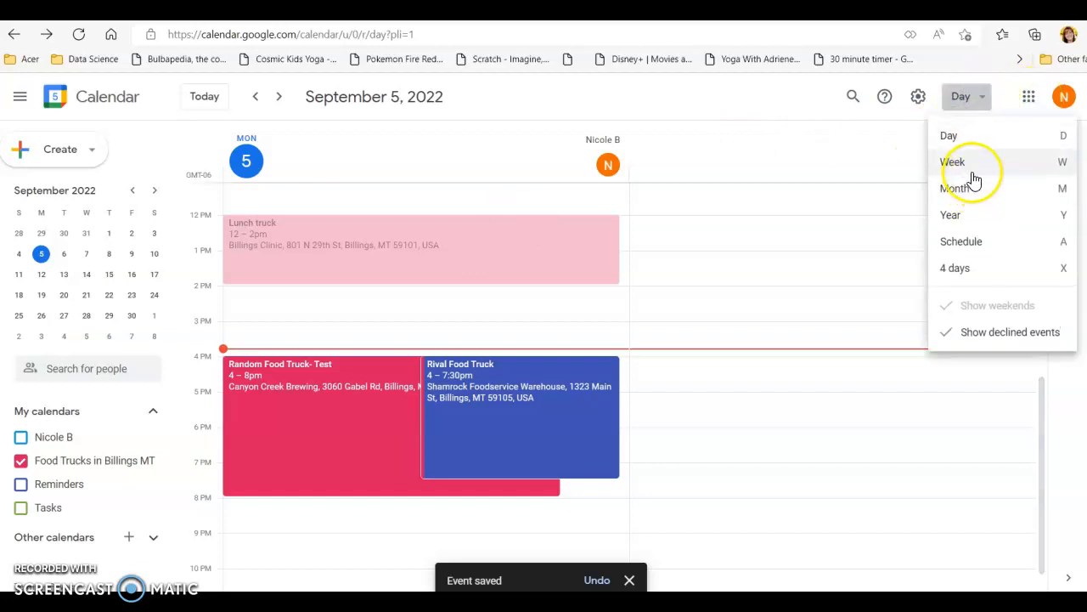
pyautogui.click(971, 162)
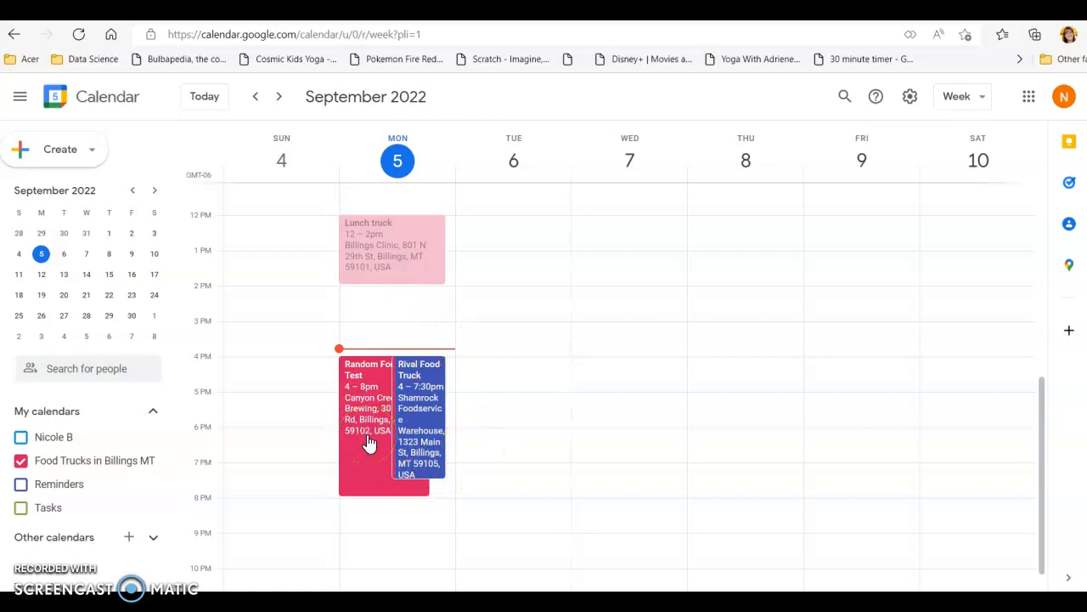
# - Edit the Rival Food Truck event to start at 5:00pm and save the change
pyautogui.click(426, 416)
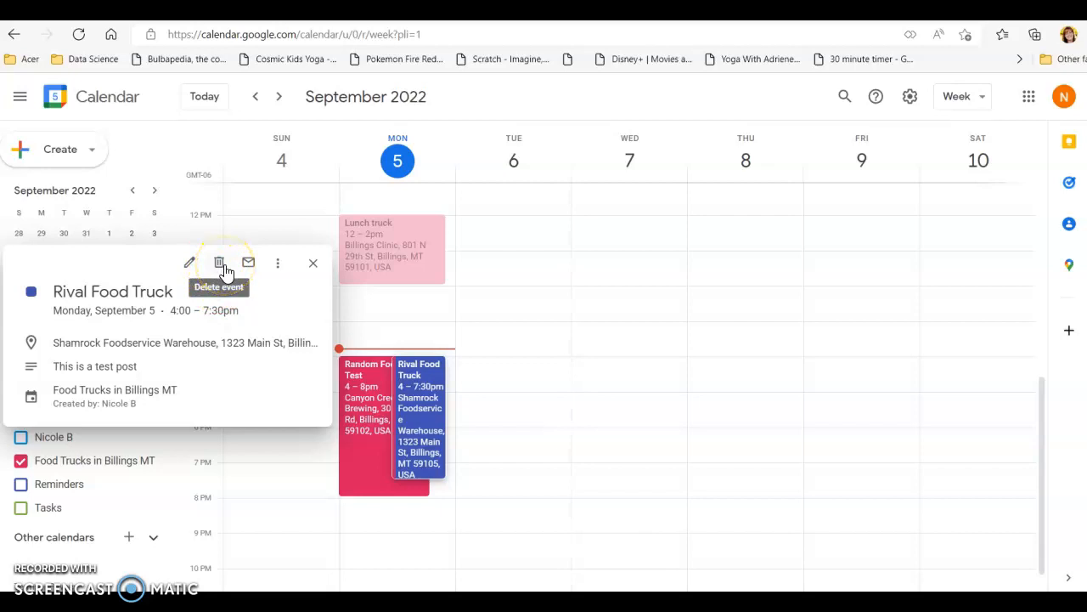
pyautogui.click(186, 261)
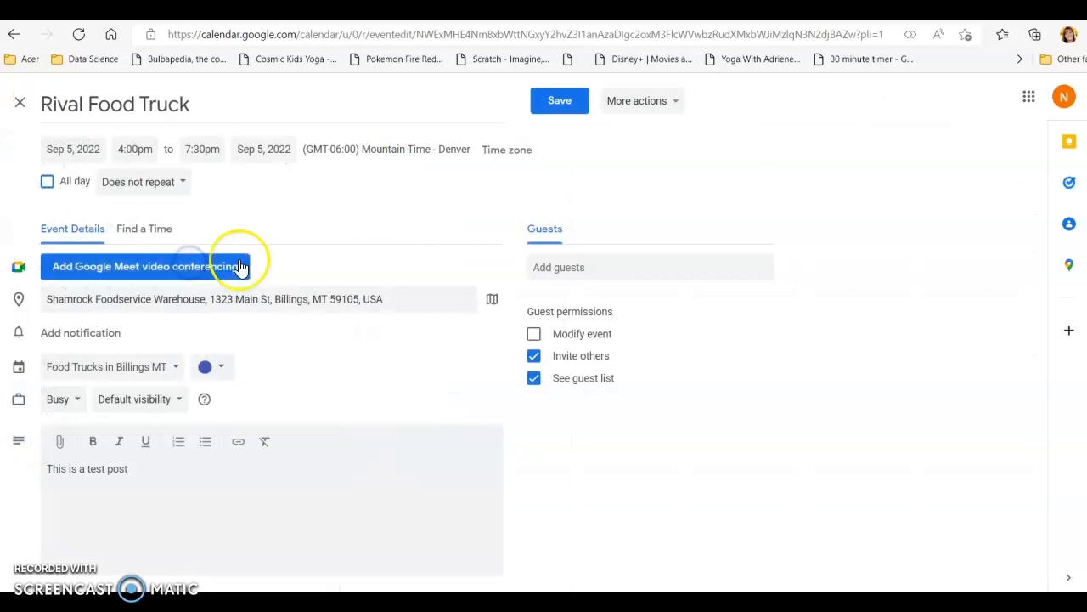
pyautogui.click(133, 150)
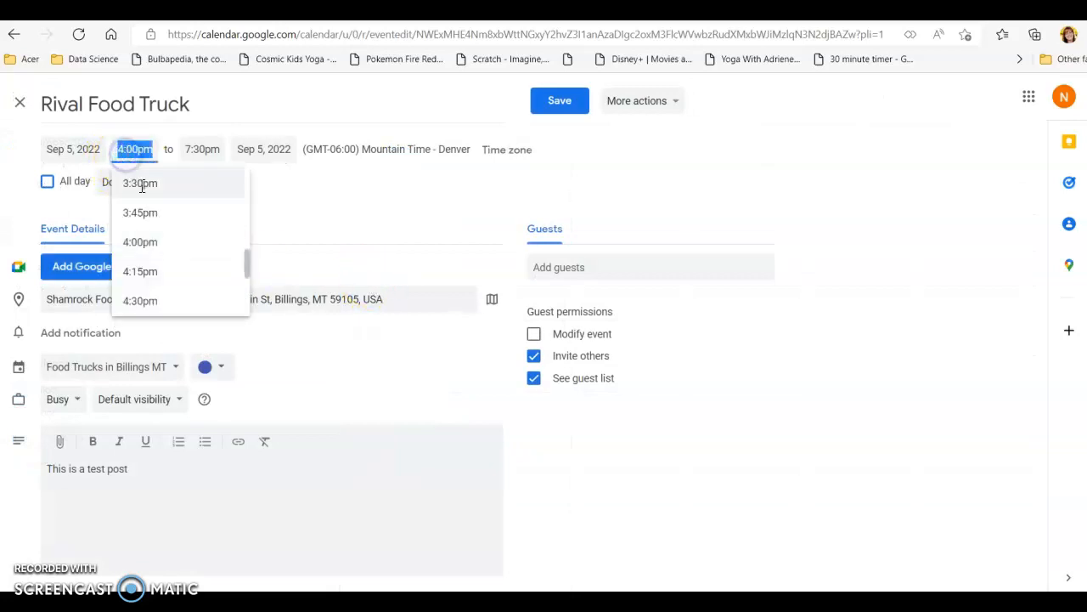
pyautogui.scroll(-1, 175, 293)
pyautogui.click(162, 289)
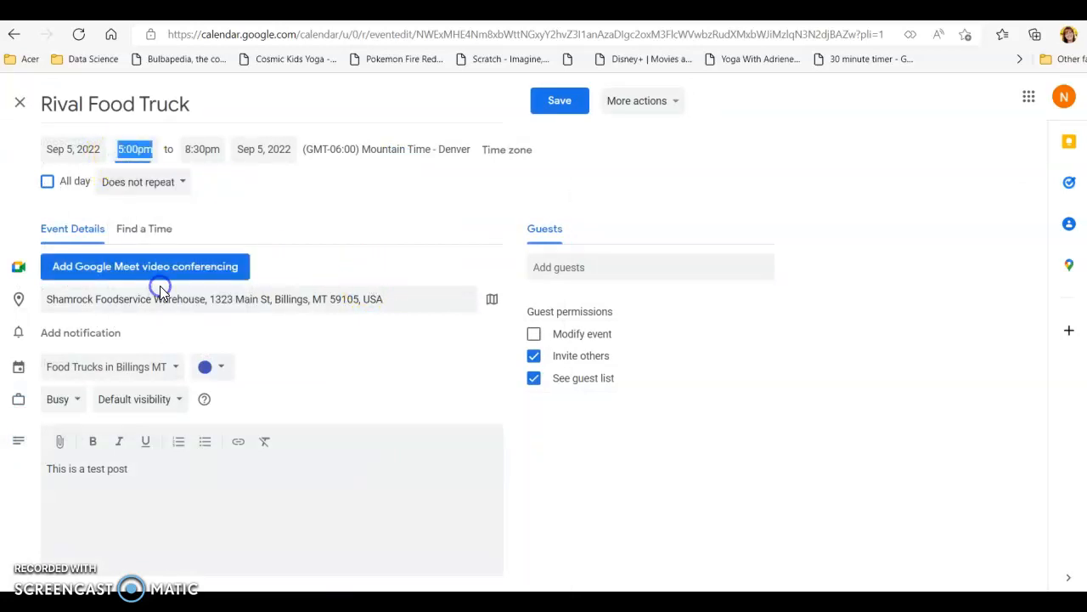
pyautogui.click(563, 103)
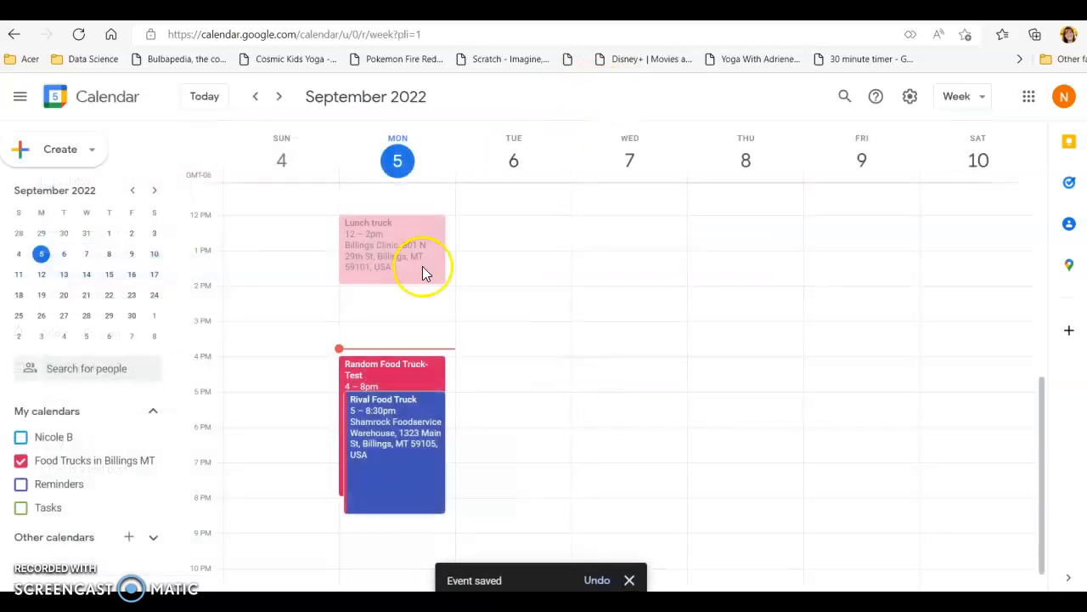